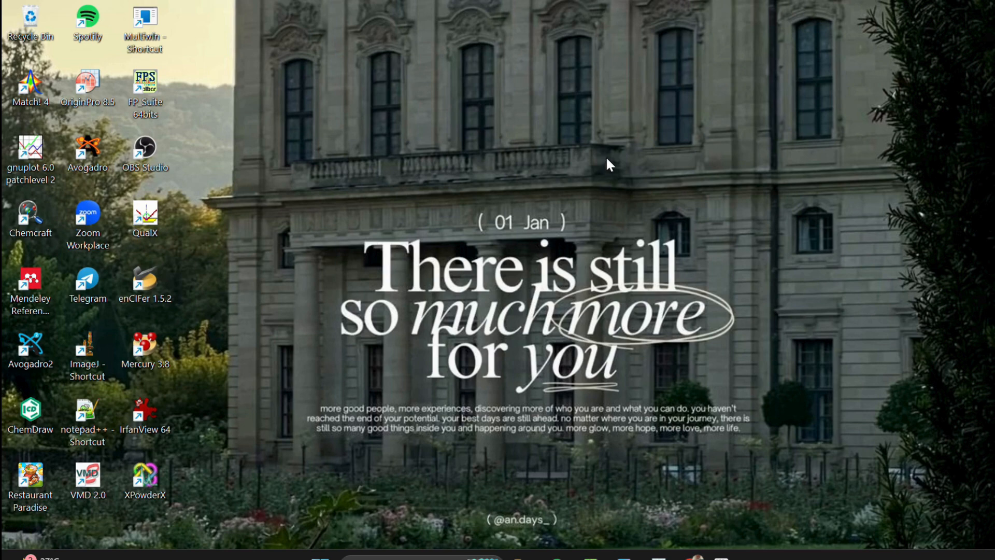
# Step: Examine the raw wavelength and reflectance data in the MnS and ZnO workbooks
pyautogui.moveTo(591, 555)
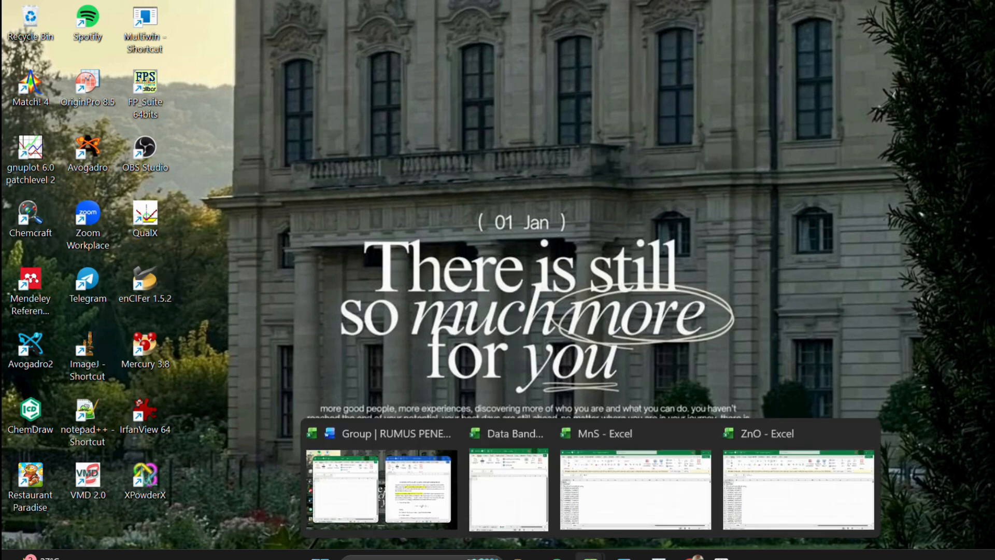
pyautogui.click(620, 476)
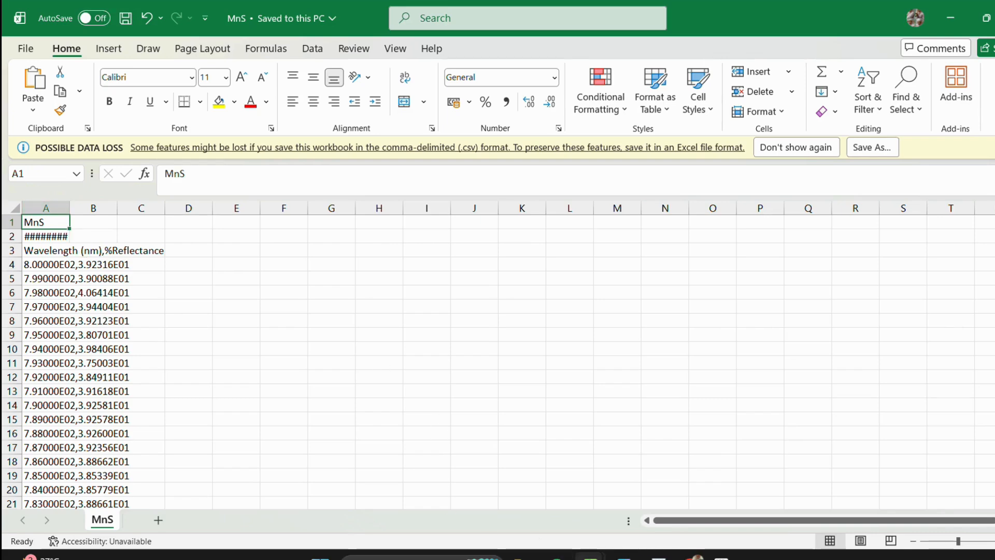
pyautogui.moveTo(591, 555)
pyautogui.click(809, 482)
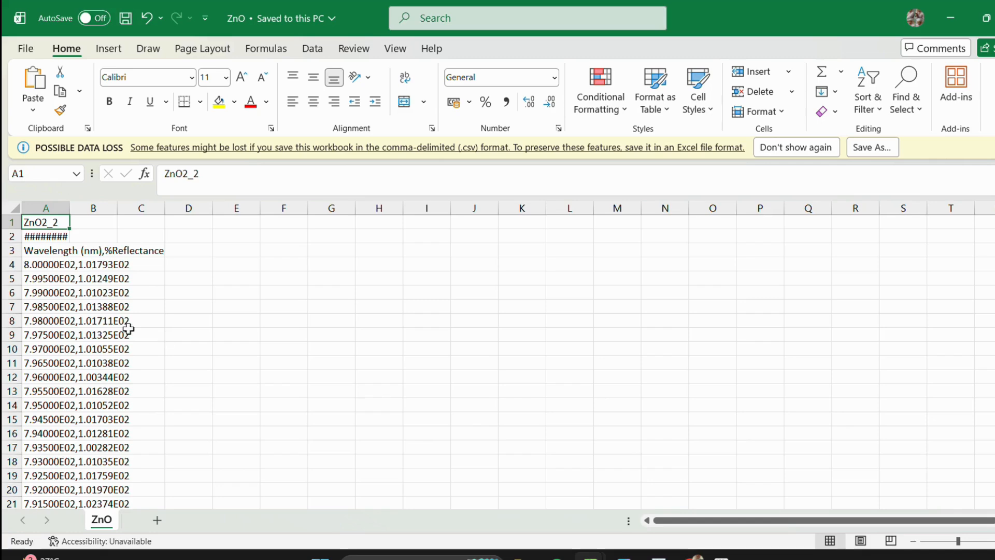
pyautogui.scroll(3, 177, 337)
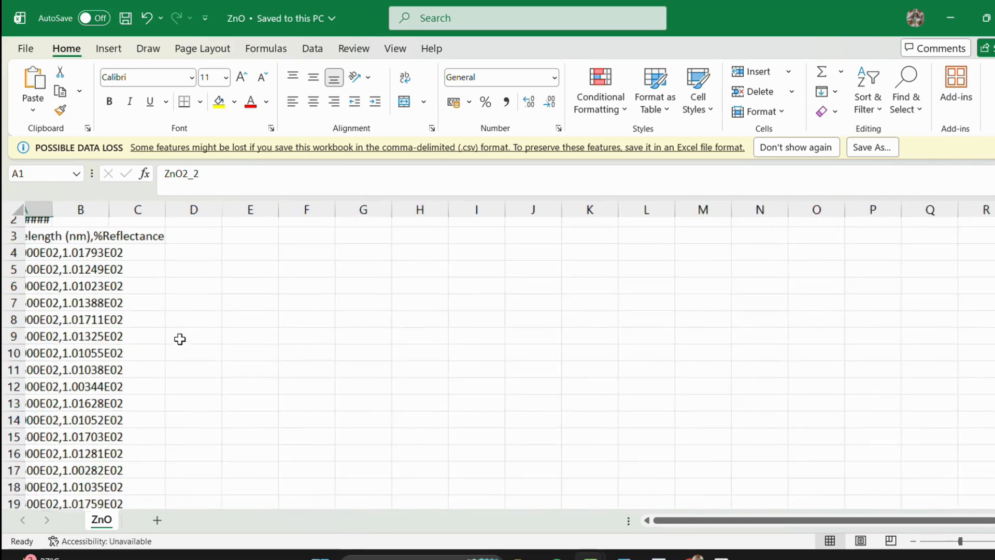
pyautogui.hscroll(-2, 147, 324)
pyautogui.click(88, 243)
pyautogui.click(77, 274)
pyautogui.scroll(1, 78, 273)
# Step: Read the Kubelka-Munk formula document beside the band gap workbook, and recheck the raw MnS data
pyautogui.moveTo(591, 556)
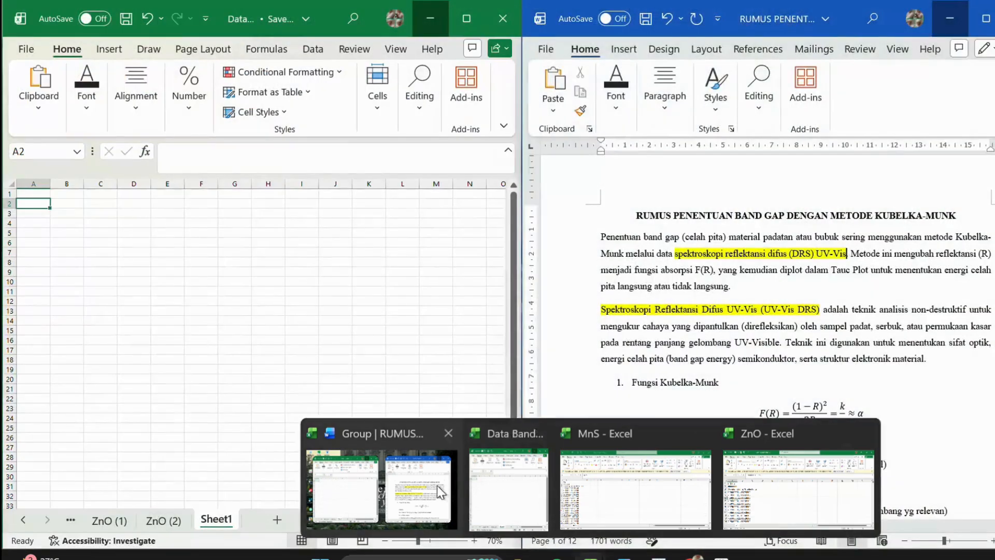
pyautogui.click(437, 485)
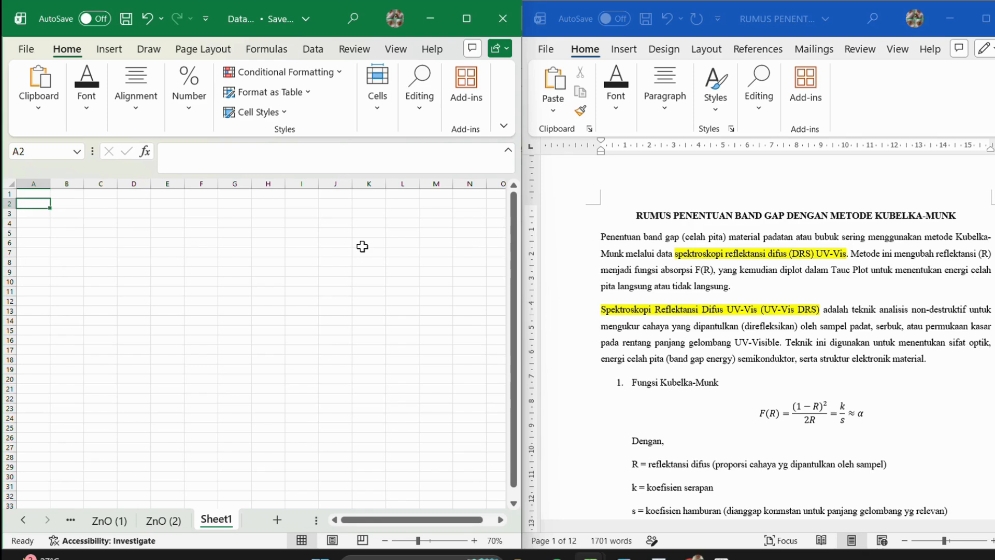
pyautogui.click(145, 272)
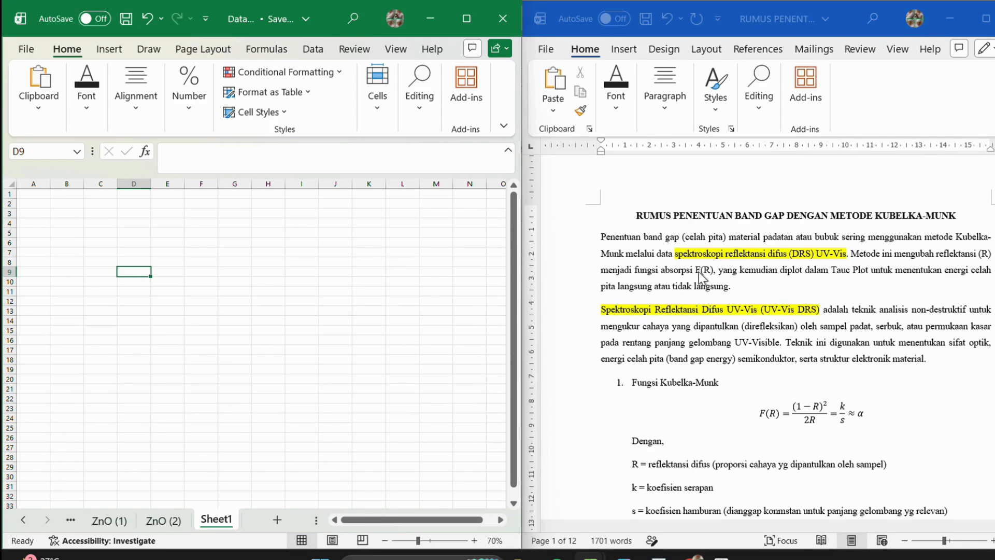
pyautogui.scroll(2, 700, 275)
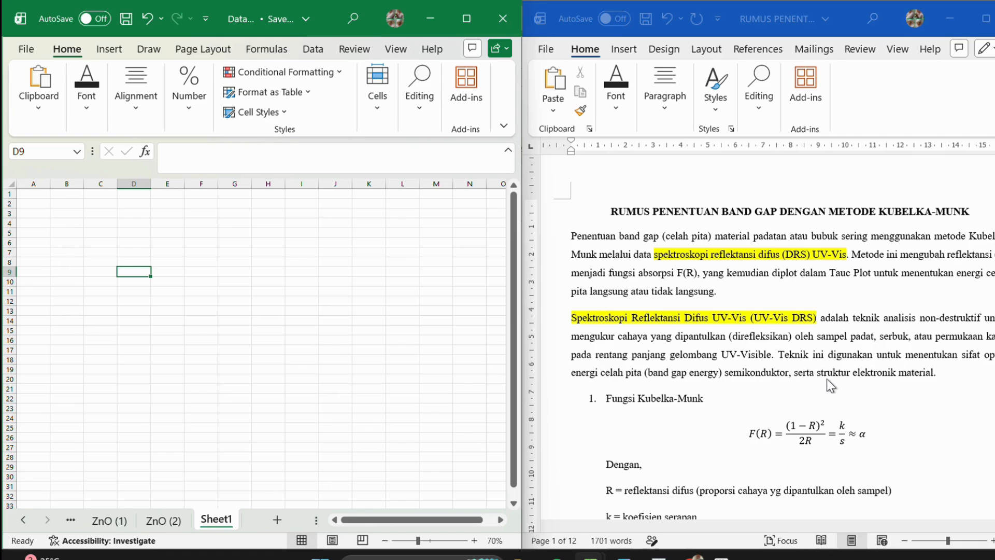
pyautogui.scroll(-3, 789, 381)
pyautogui.scroll(4, 789, 384)
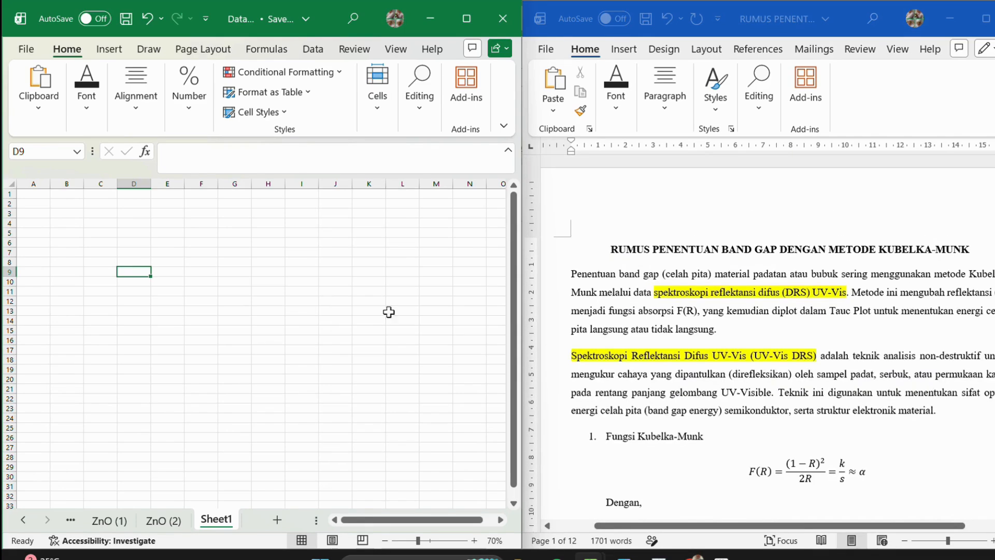
pyautogui.click(235, 280)
pyautogui.click(128, 215)
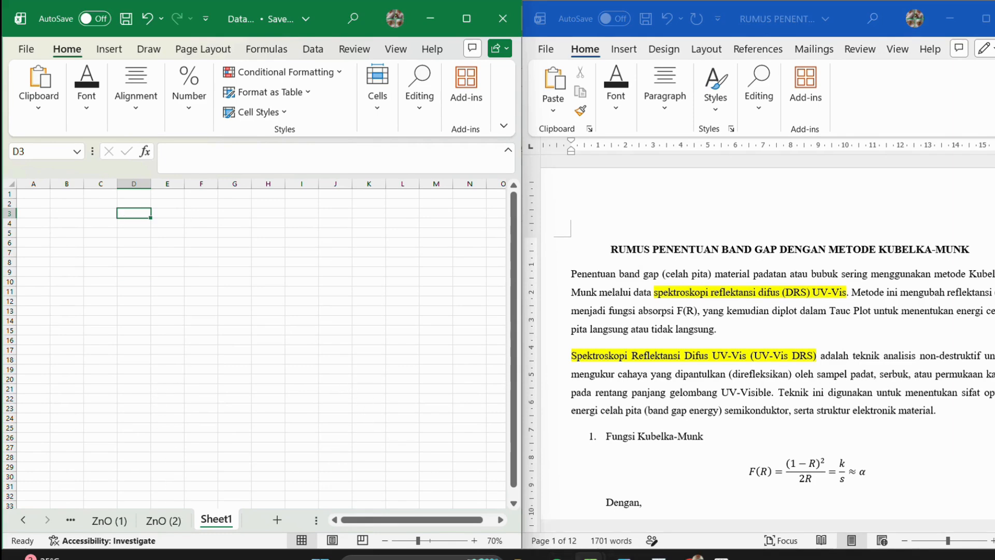
pyautogui.moveTo(591, 556)
pyautogui.click(645, 475)
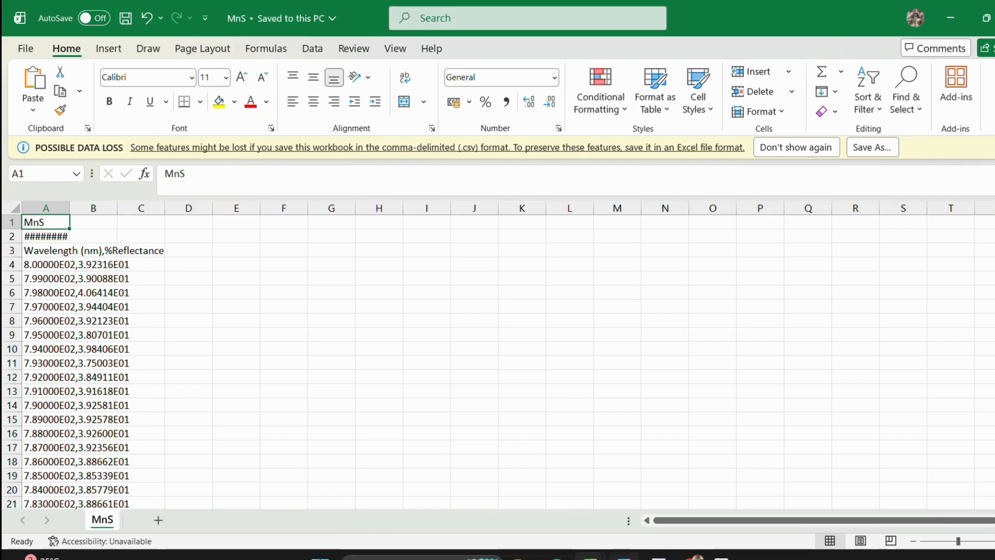
# Step: Switch to the Data Band Gap workbook and select cell A1 on the empty Sheet1
pyautogui.moveTo(590, 555)
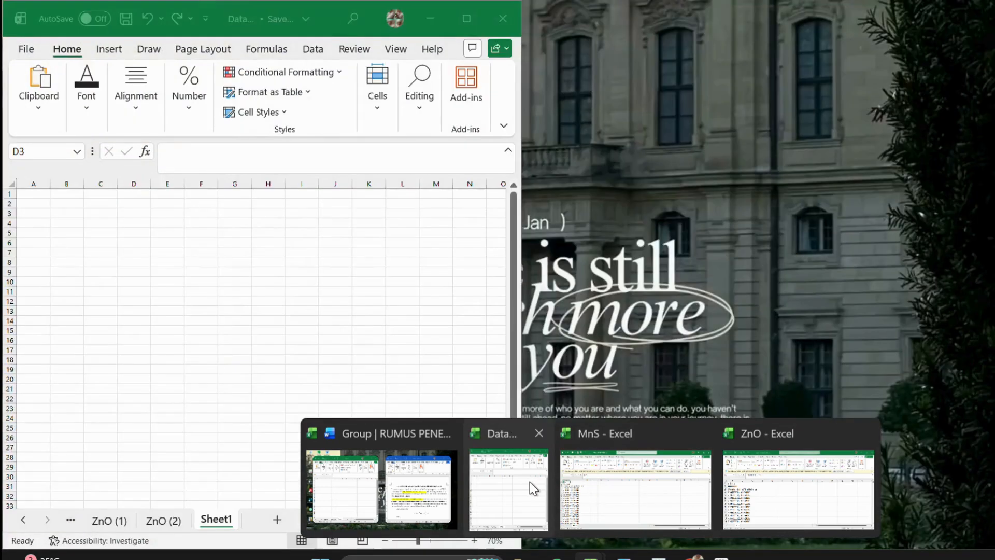
pyautogui.click(530, 481)
pyautogui.click(34, 193)
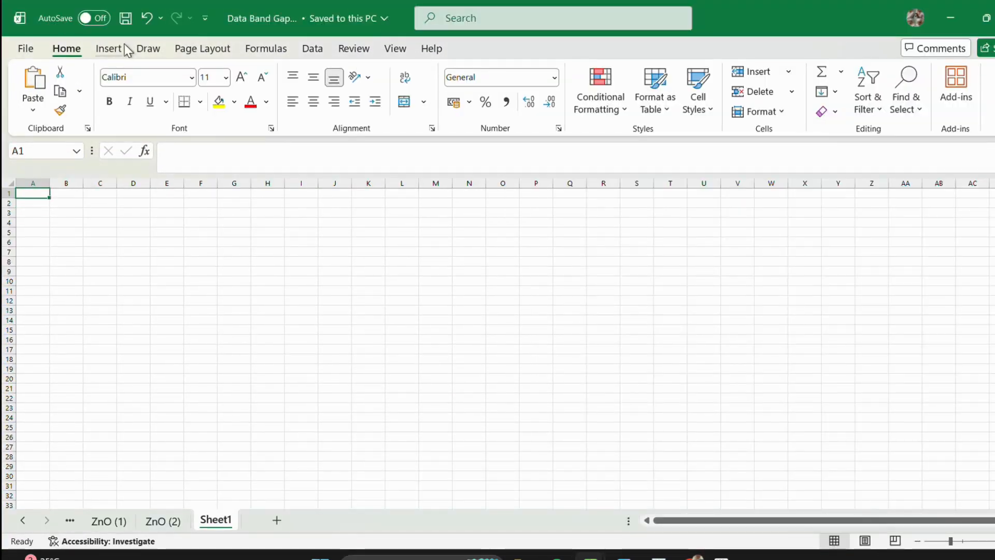
# Step: Start a Text/CSV import and choose the MnS file from the "5) Analisis Spek..." folder
pyautogui.click(306, 52)
pyautogui.click(106, 73)
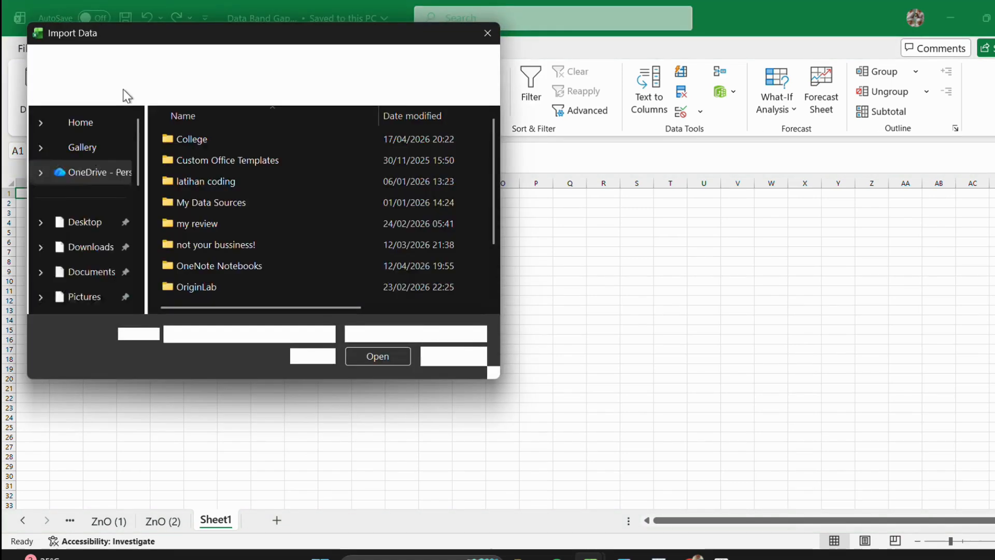
pyautogui.scroll(-5, 81, 220)
pyautogui.scroll(3, 85, 207)
pyautogui.scroll(-3, 88, 202)
pyautogui.scroll(2, 90, 206)
pyautogui.scroll(3, 88, 206)
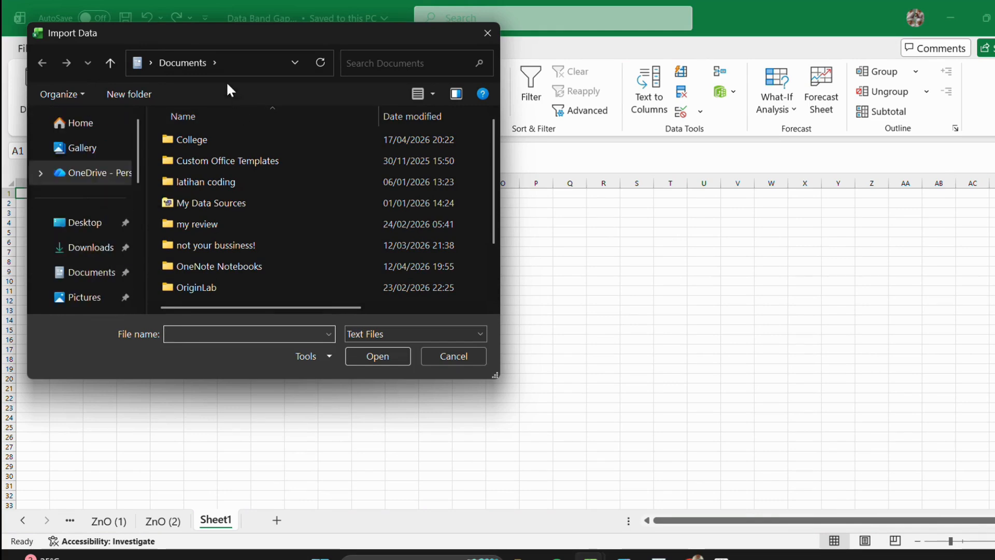
pyautogui.scroll(-1, 208, 156)
pyautogui.scroll(-2, 104, 248)
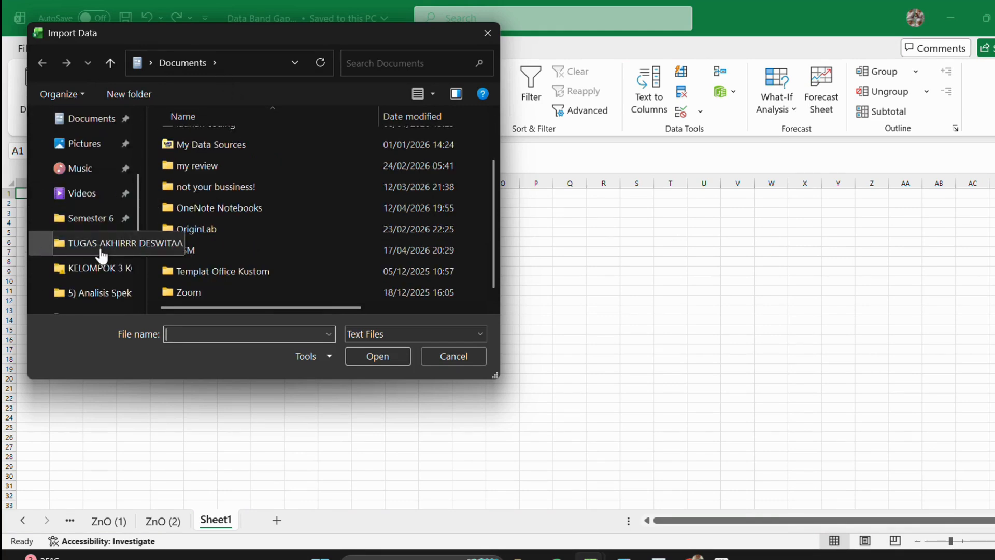
pyautogui.scroll(-1, 107, 284)
pyautogui.click(96, 218)
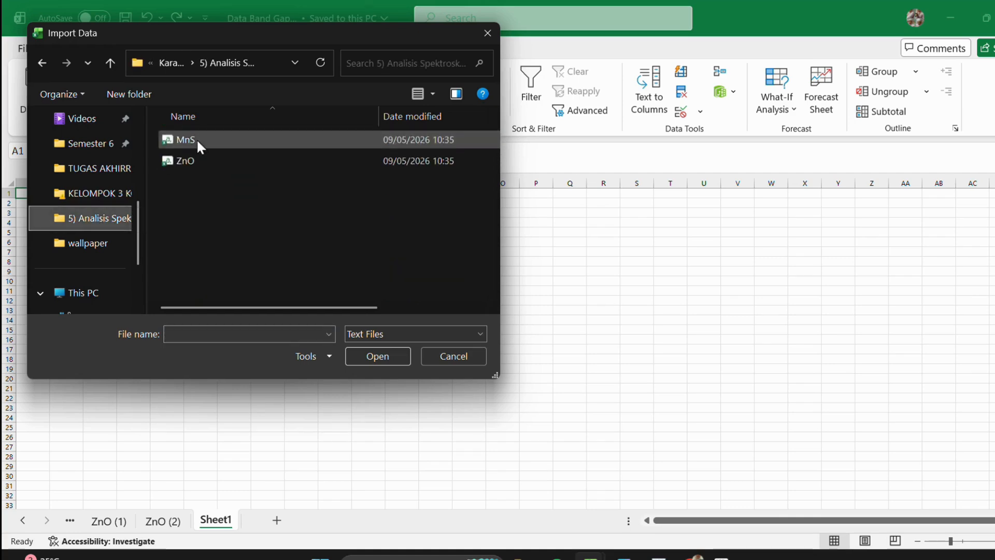
pyautogui.doubleClick(198, 140)
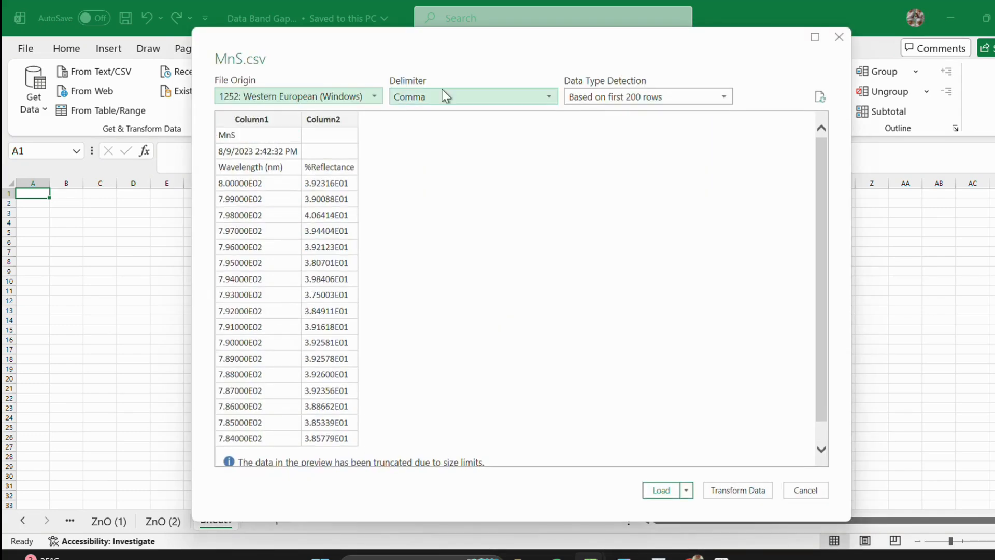
# Step: Base the data type detection on the entire dataset and load the comma-delimited MnS data
pyautogui.click(678, 100)
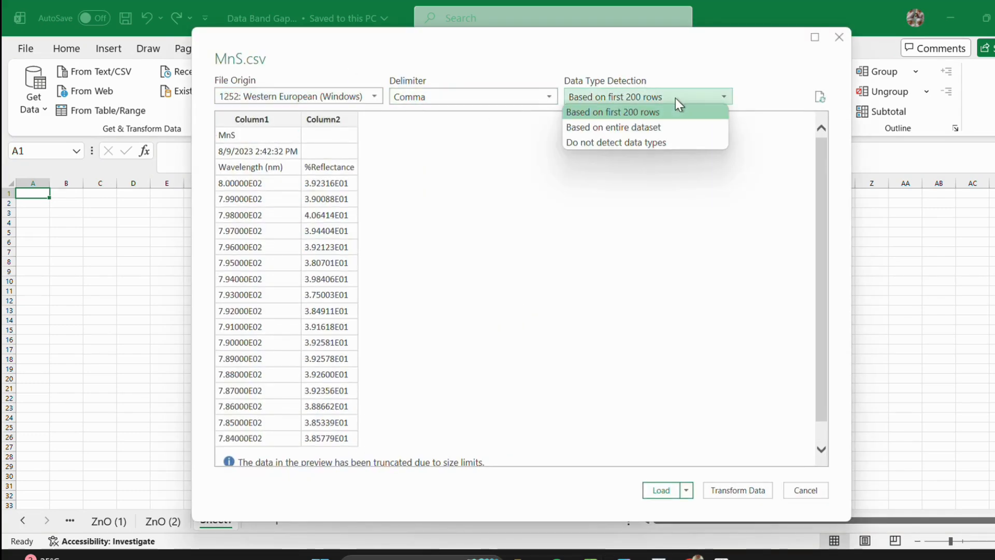
pyautogui.click(655, 129)
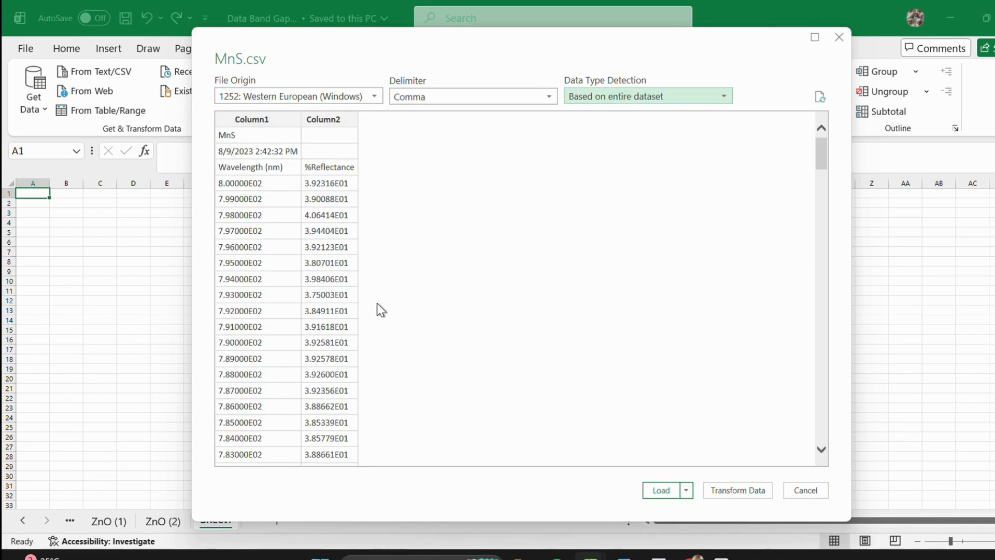
pyautogui.scroll(-5, 381, 310)
pyautogui.click(661, 489)
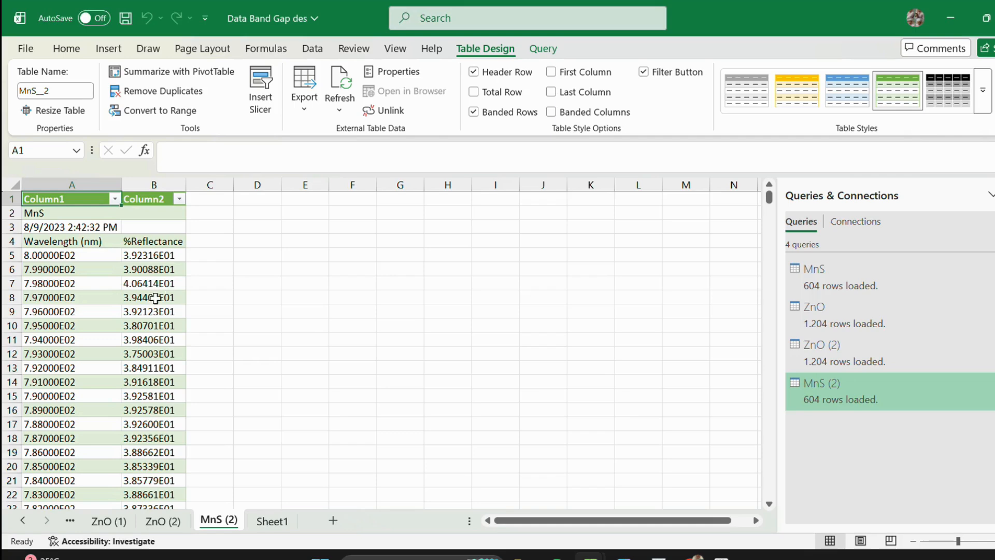
# Step: Examine the number format of the imported wavelength values in column A of the MnS (2) sheet
pyautogui.click(86, 260)
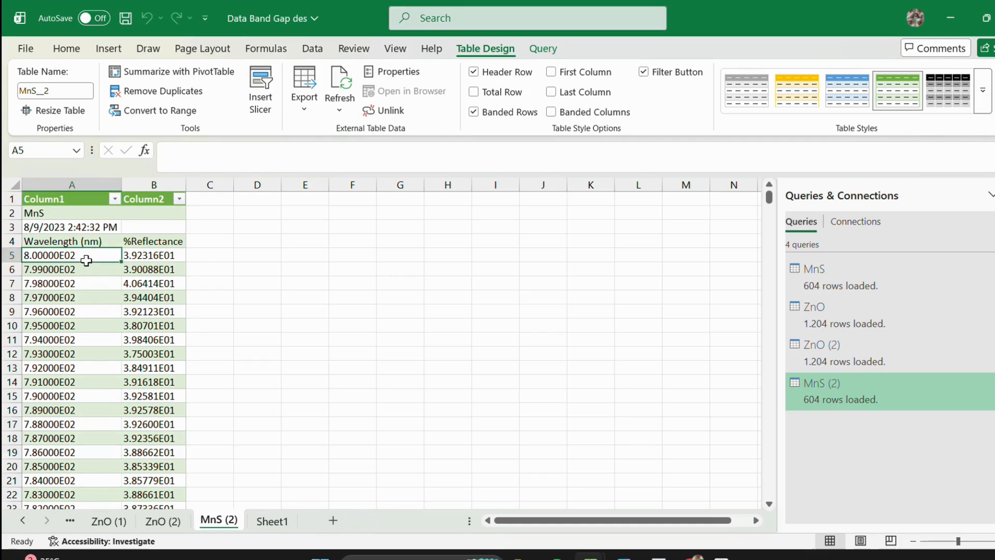
pyautogui.click(82, 284)
pyautogui.click(76, 315)
pyautogui.click(77, 260)
pyautogui.click(79, 271)
pyautogui.click(80, 286)
pyautogui.click(81, 302)
pyautogui.click(83, 325)
pyautogui.click(81, 284)
pyautogui.click(78, 269)
pyautogui.click(78, 257)
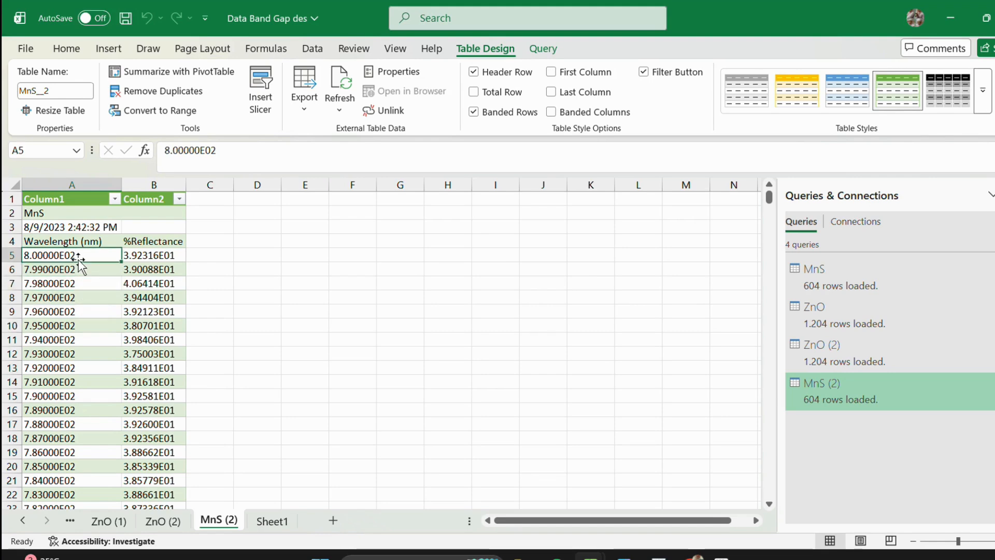
pyautogui.scroll(2, 107, 289)
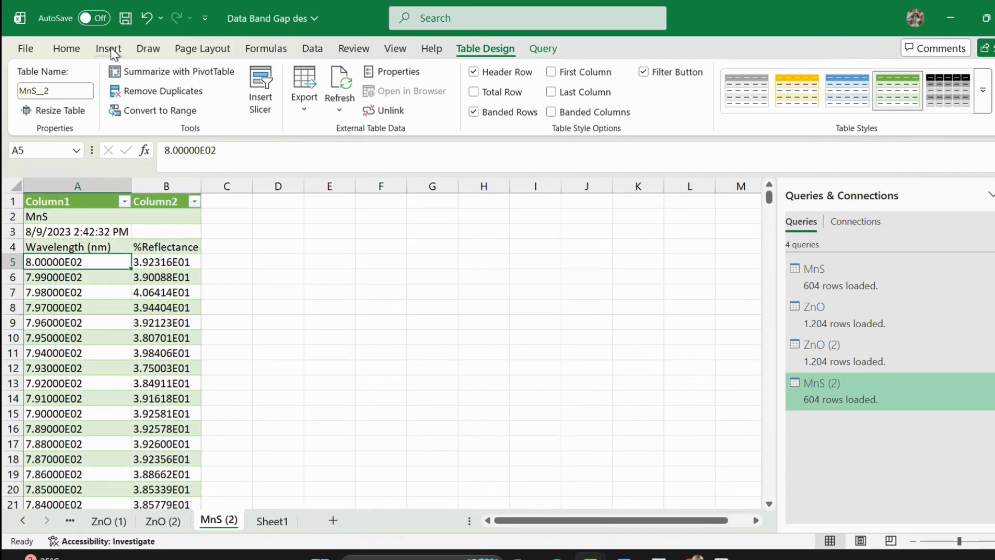
# Step: Replace every period with a comma in all wavelength values from A5 down to the end of the column
pyautogui.click(66, 48)
pyautogui.click(78, 308)
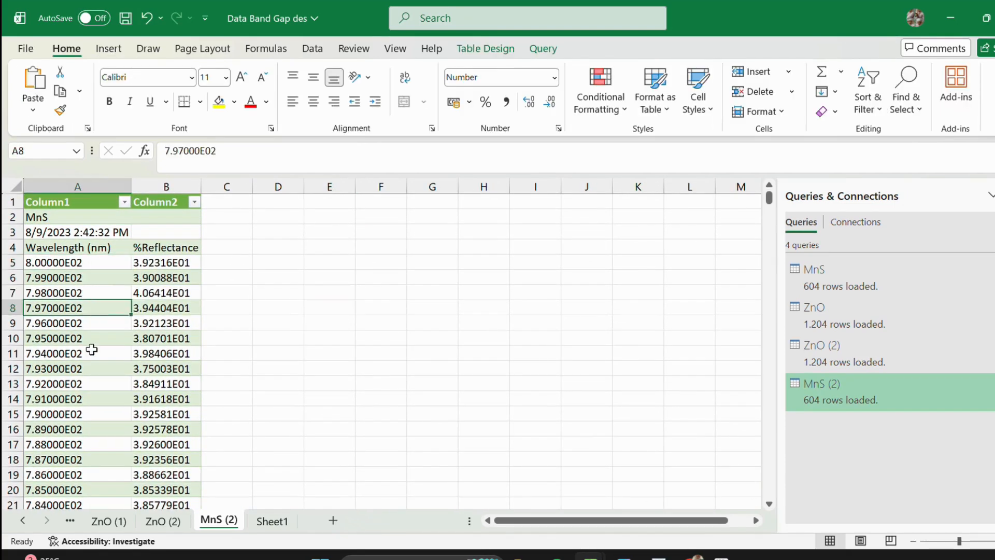
pyautogui.click(84, 264)
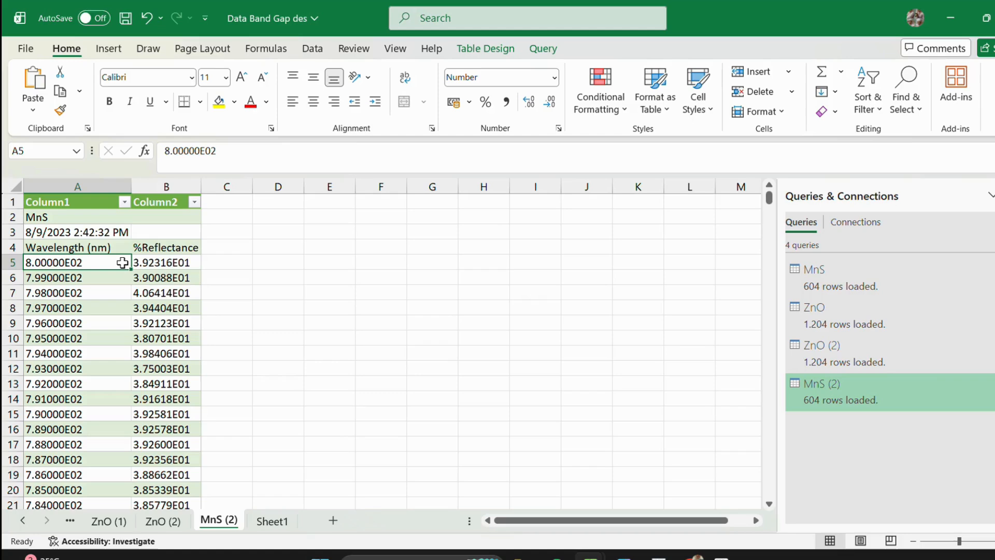
pyautogui.hotkey('ctrl', 'shift', 'Down')
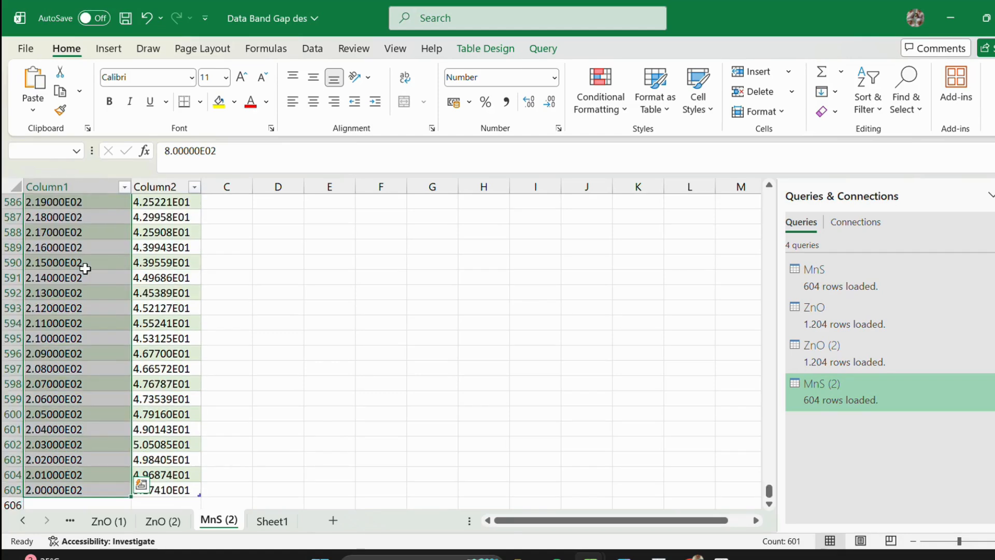
pyautogui.scroll(20, 85, 269)
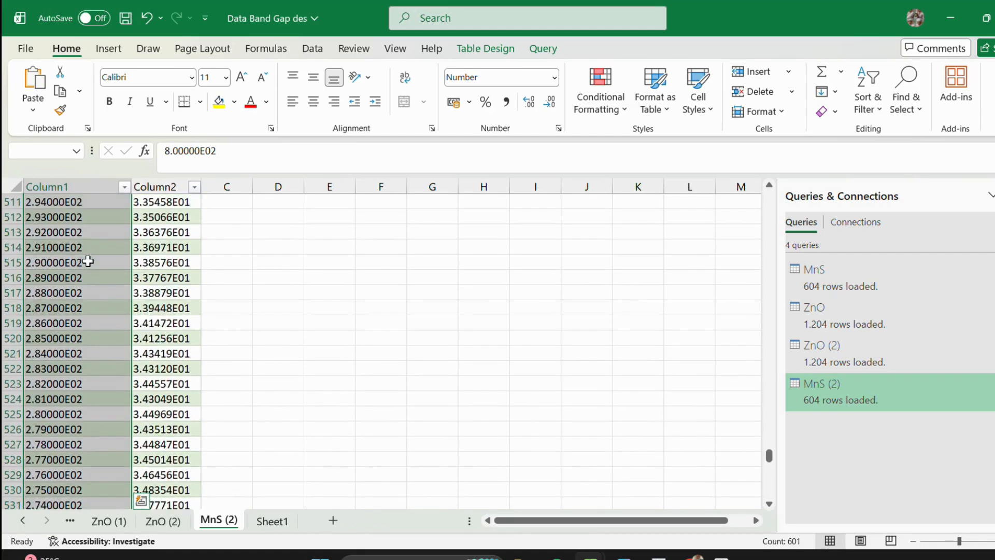
pyautogui.scroll(14, 88, 261)
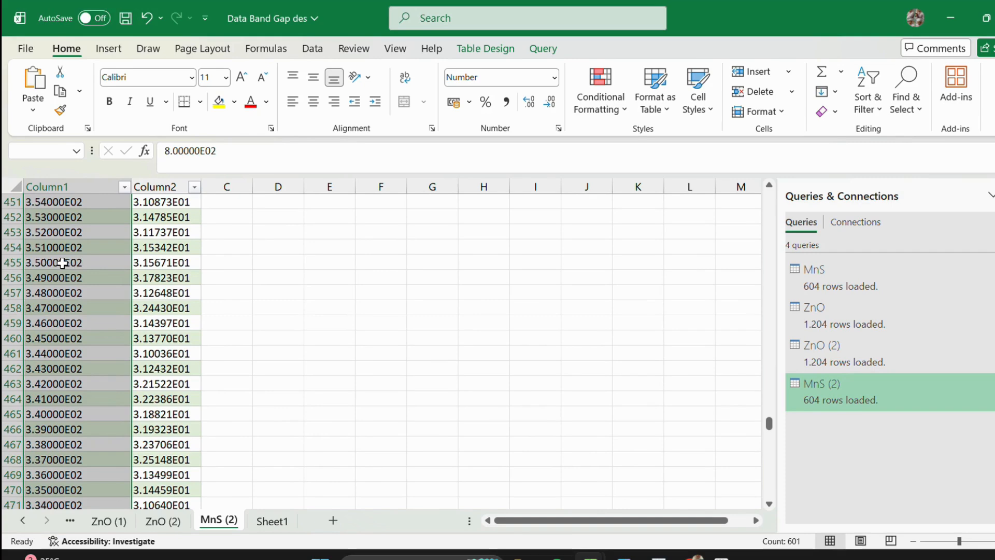
pyautogui.click(913, 111)
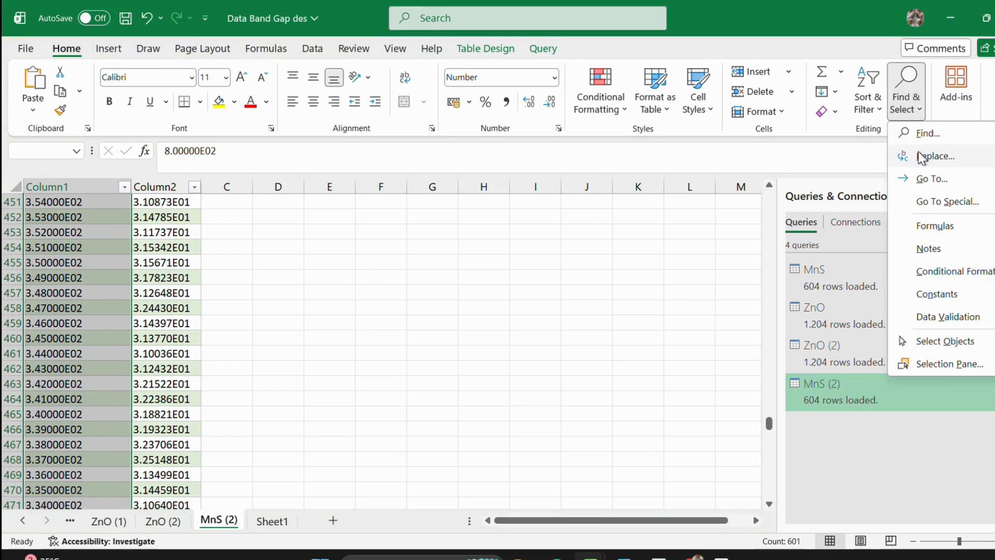
pyautogui.click(935, 156)
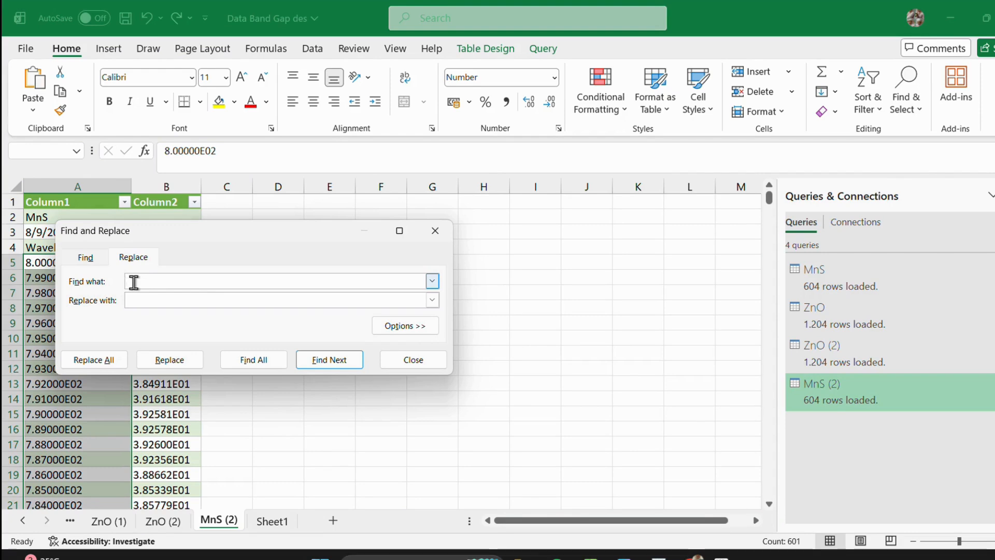
pyautogui.click(141, 299)
pyautogui.write(',')
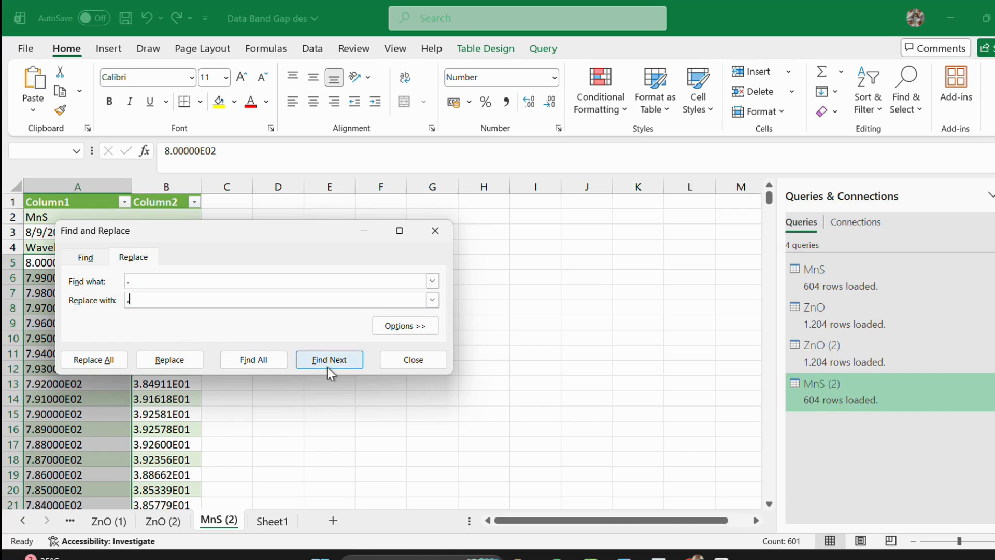
pyautogui.click(103, 365)
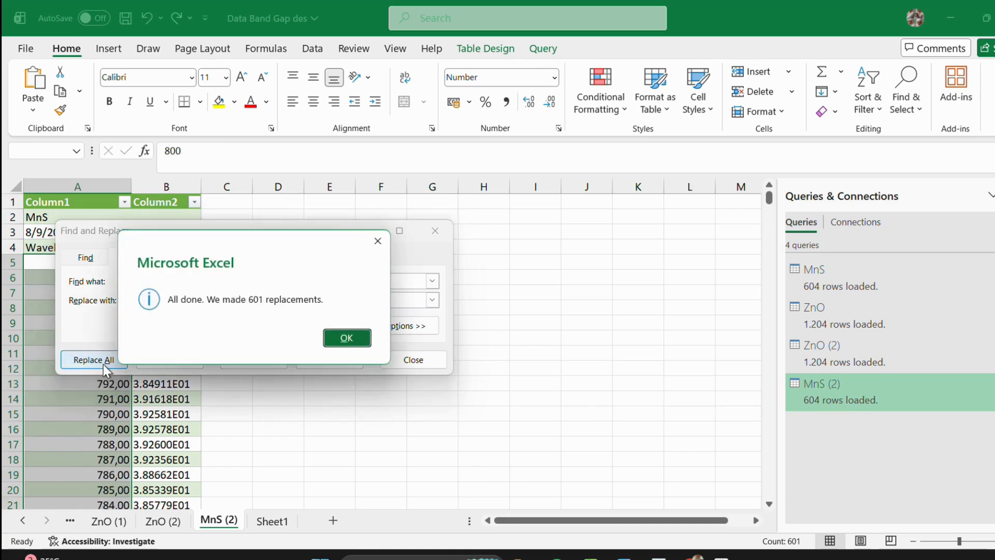
pyautogui.click(347, 338)
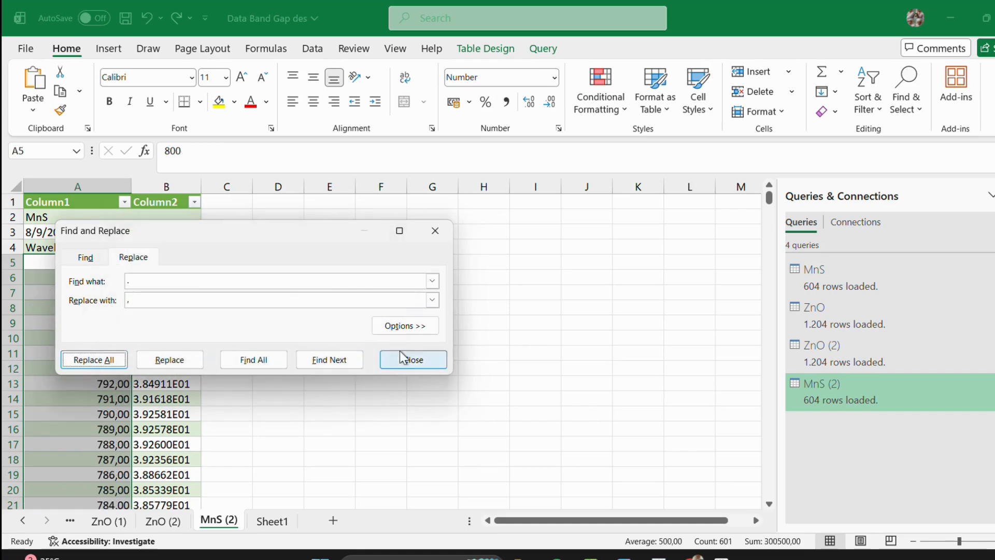
pyautogui.click(410, 361)
# Step: Replace every period with a comma in all %Reflectance values from B5 down to the end of the column
pyautogui.click(166, 264)
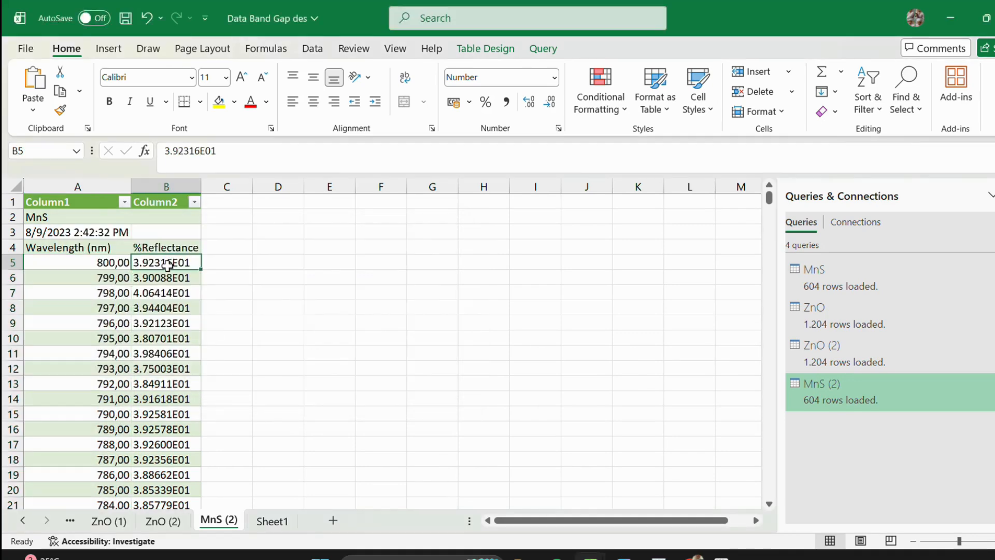
pyautogui.hotkey('ctrl', 'shift', 'Down')
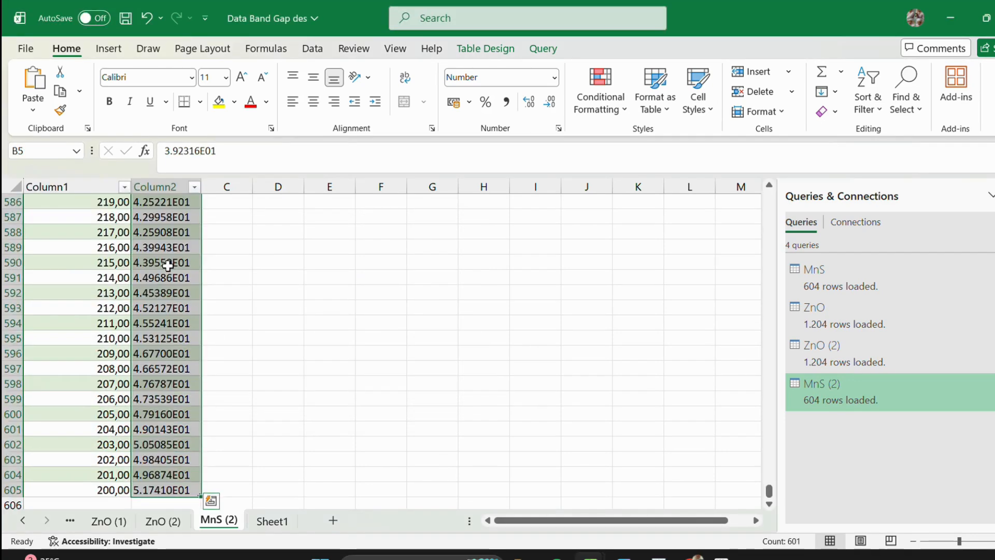
pyautogui.click(906, 91)
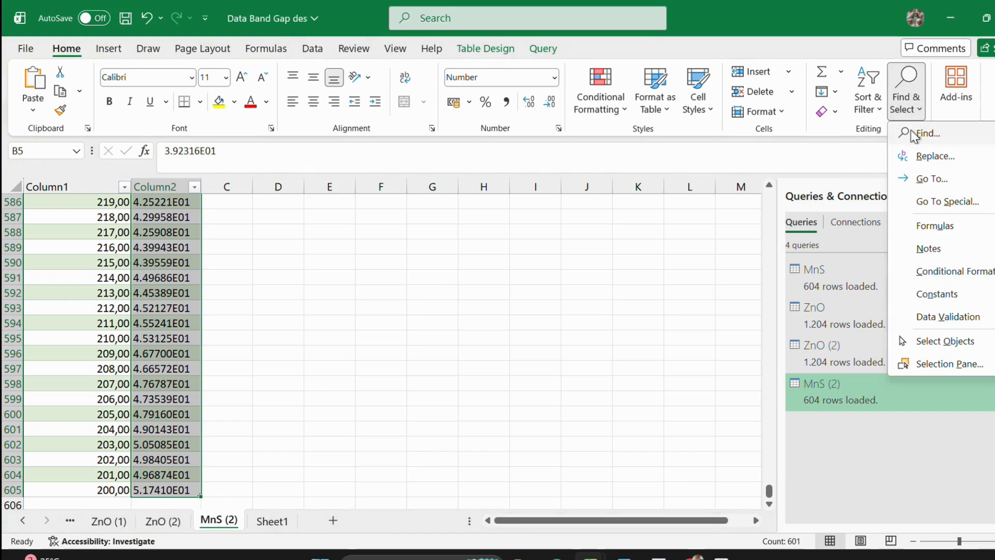
pyautogui.click(957, 159)
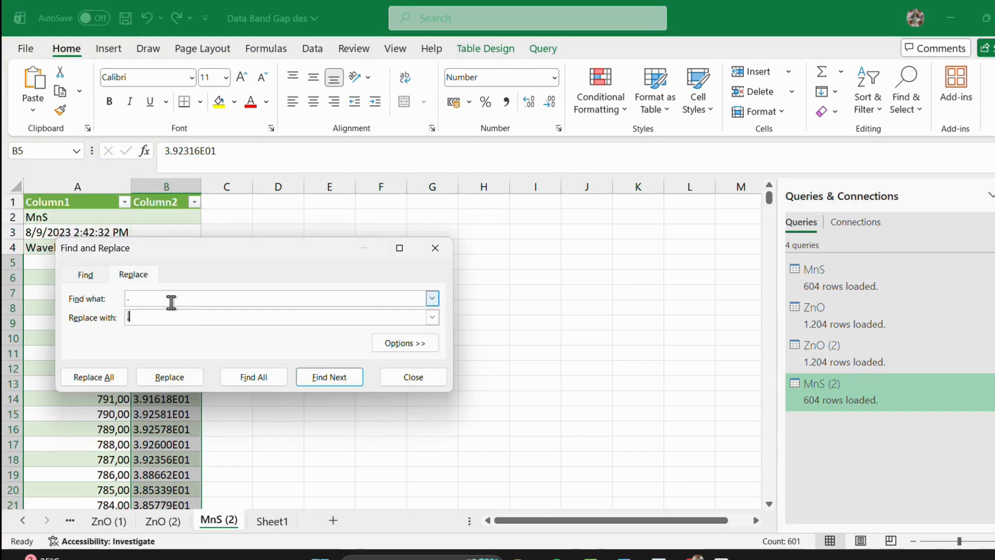
pyautogui.click(170, 314)
pyautogui.click(167, 304)
pyautogui.click(165, 314)
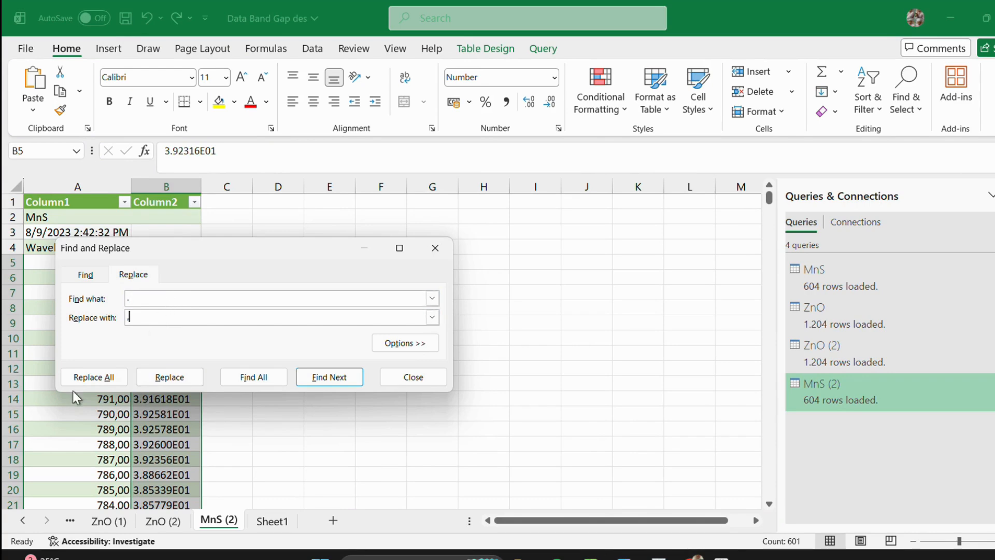
pyautogui.click(84, 383)
pyautogui.click(344, 355)
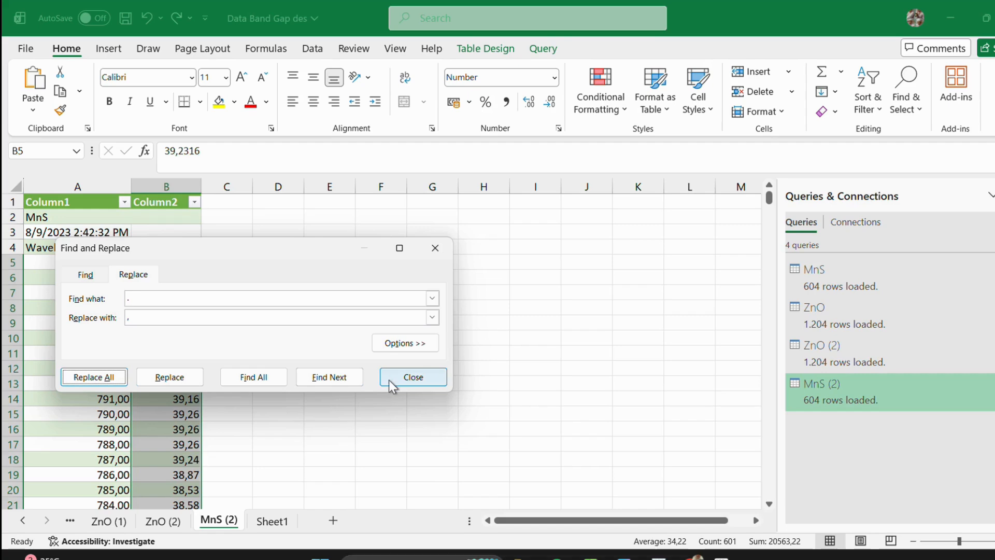
pyautogui.click(390, 381)
# Step: Check the converted reflectance and wavelength values in the first data rows of the MnS (2) sheet
pyautogui.click(256, 277)
pyautogui.click(170, 265)
pyautogui.press('Down')
pyautogui.press('Down')
pyautogui.press('Down')
pyautogui.press('Down')
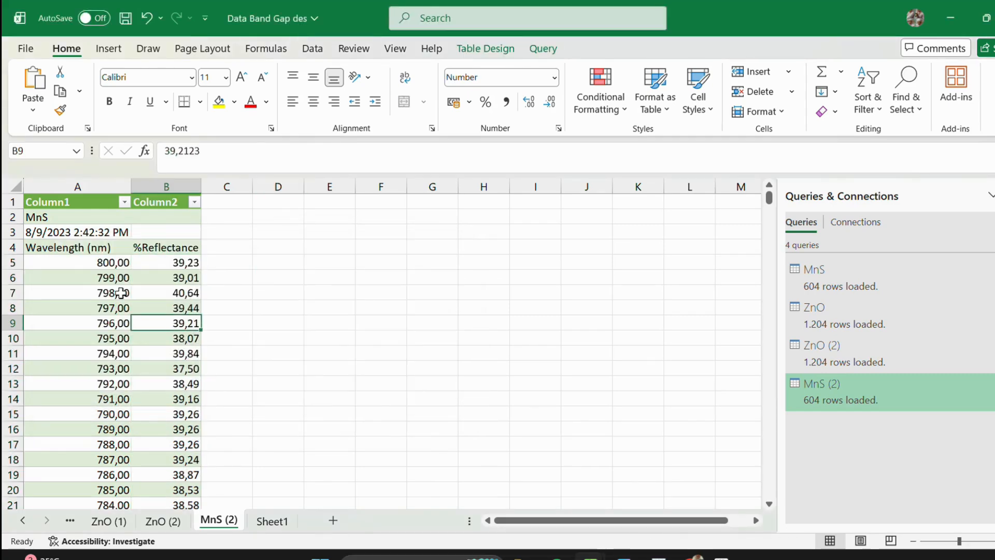
pyautogui.click(115, 268)
pyautogui.click(106, 294)
pyautogui.click(224, 250)
pyautogui.click(290, 250)
pyautogui.click(383, 250)
pyautogui.click(435, 249)
pyautogui.click(271, 251)
pyautogui.click(388, 247)
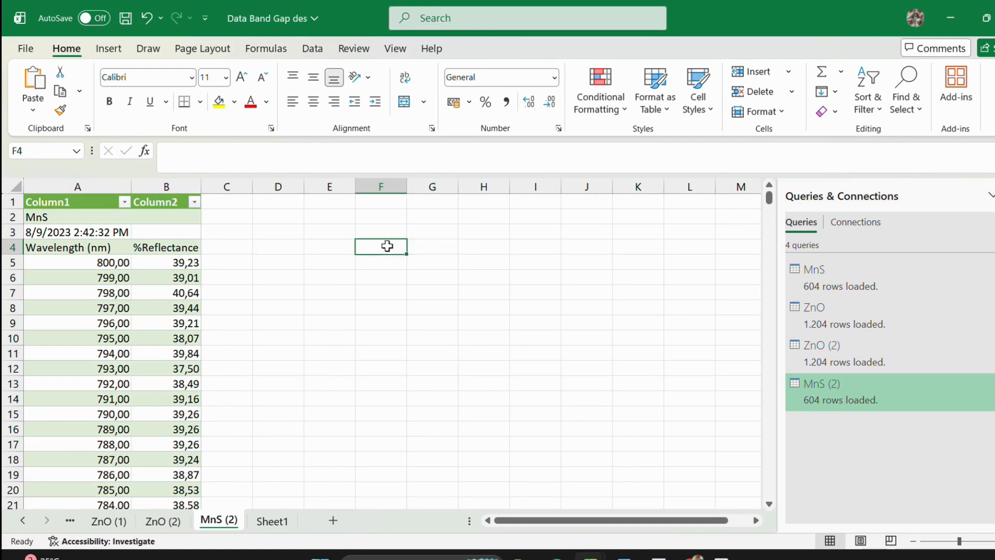
pyautogui.click(241, 245)
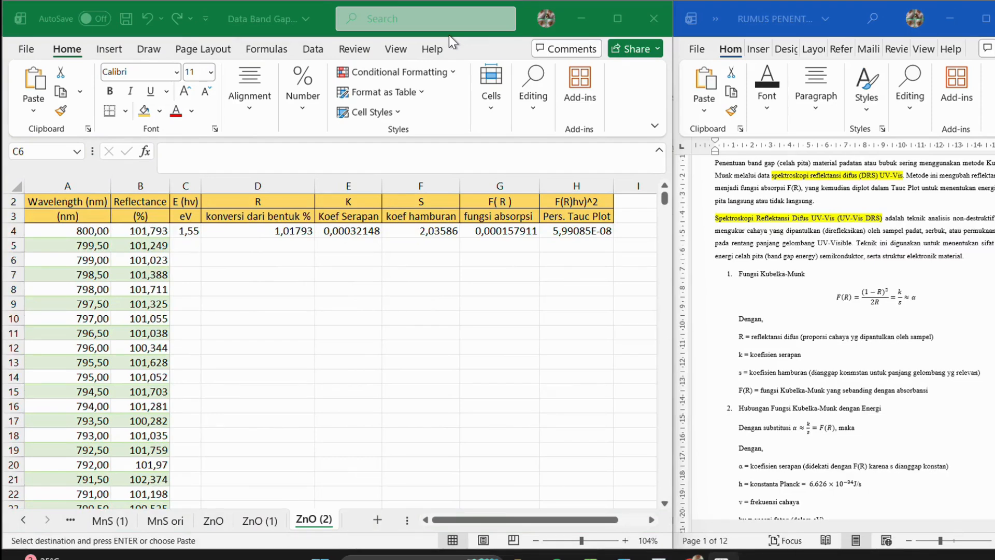
# Step: Examine the wavelength and reflectance data and the E (hv), R, K, S and F(R) column headers on the ZnO (2) sheet
pyautogui.click(94, 234)
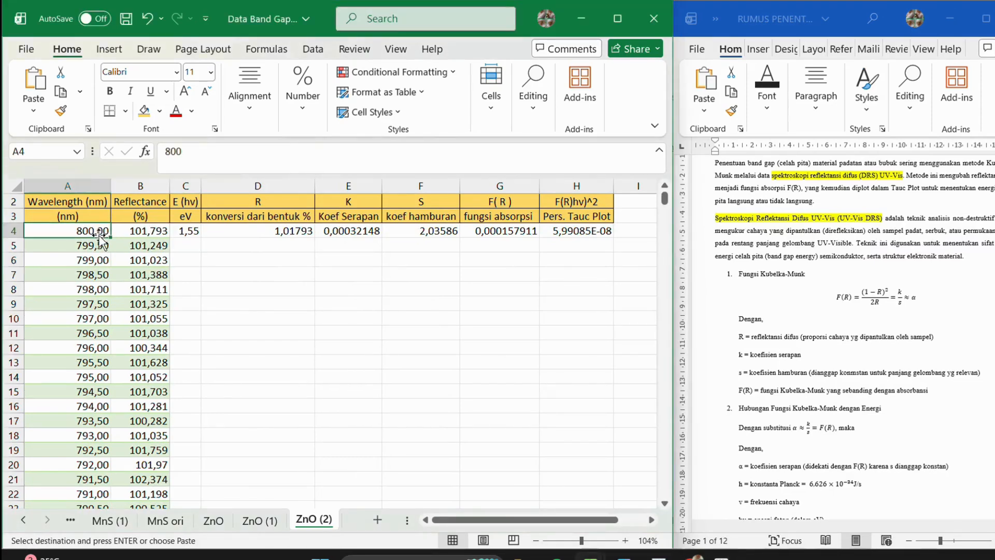
pyautogui.click(141, 232)
pyautogui.click(96, 246)
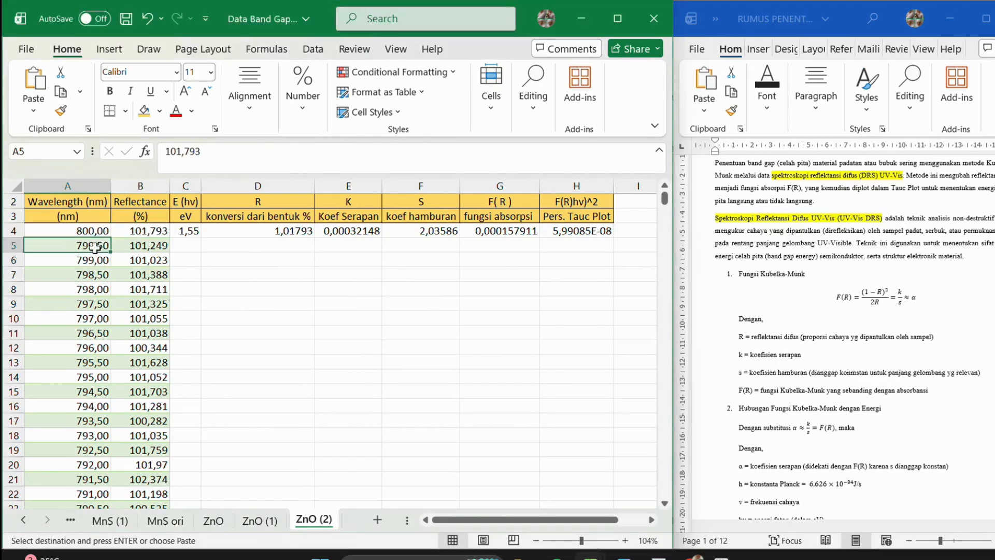
pyautogui.click(190, 201)
pyautogui.click(189, 216)
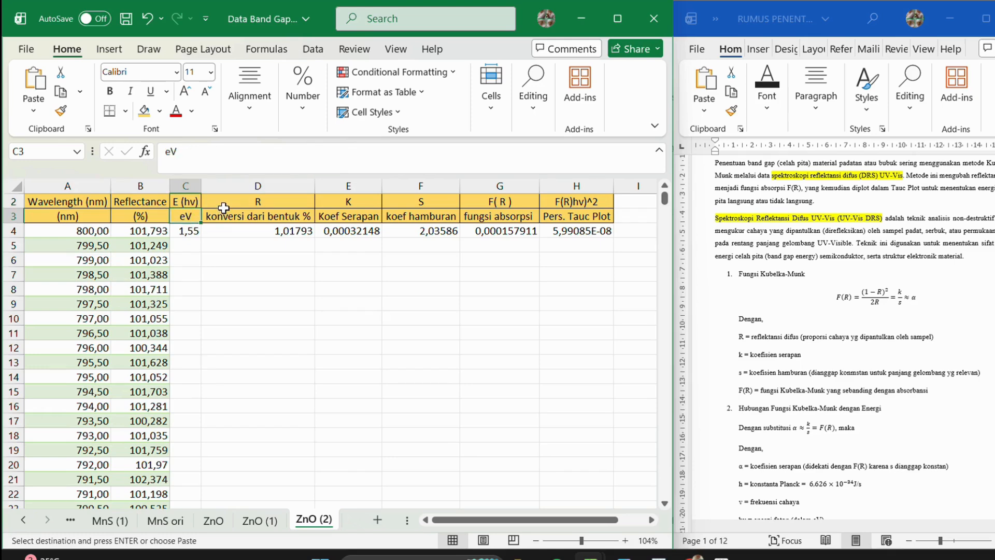
pyautogui.click(187, 205)
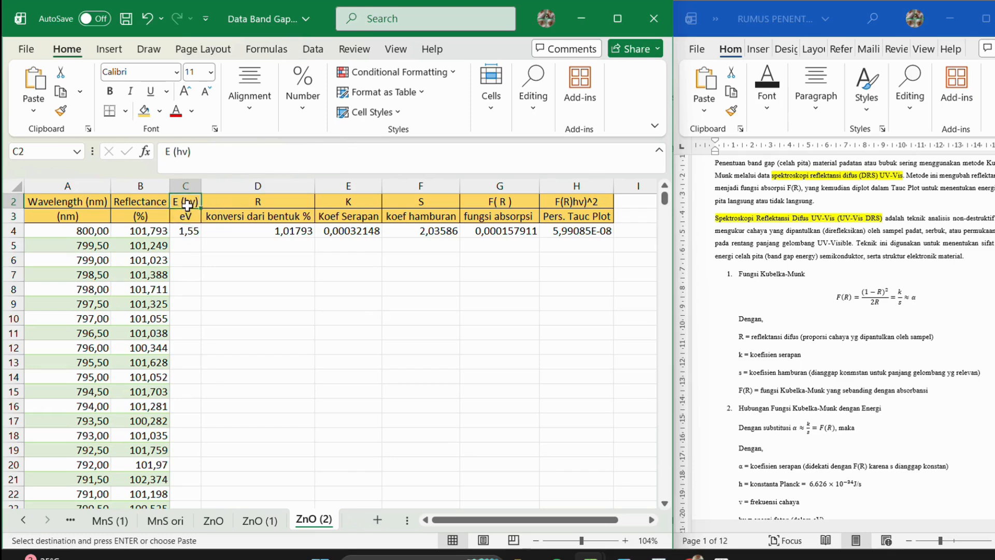
pyautogui.click(260, 204)
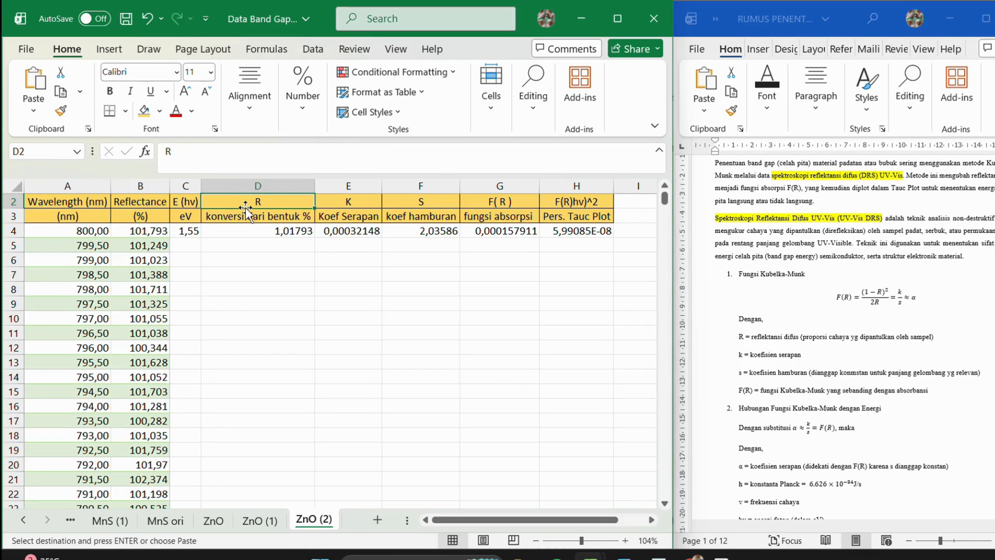
pyautogui.click(247, 215)
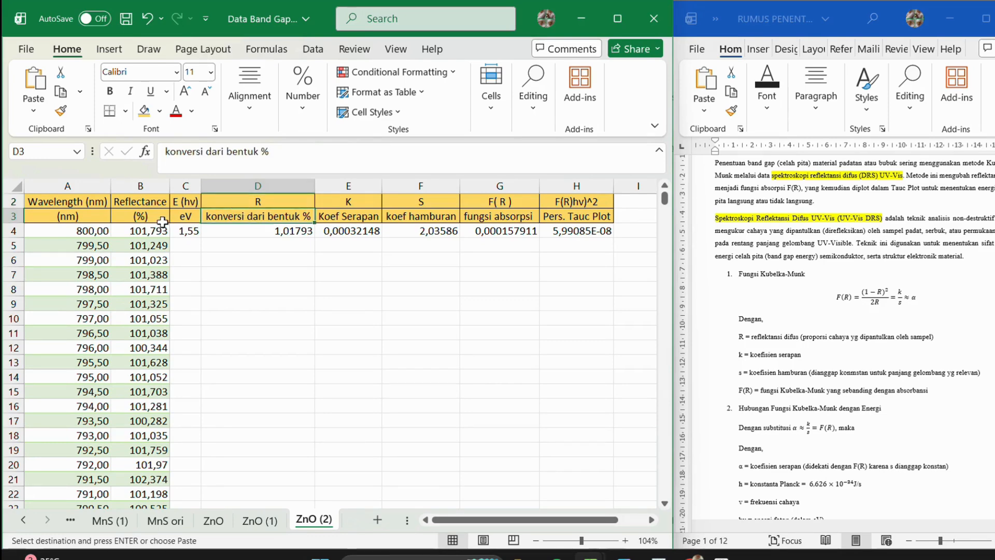
pyautogui.click(140, 217)
pyautogui.click(353, 204)
pyautogui.click(354, 216)
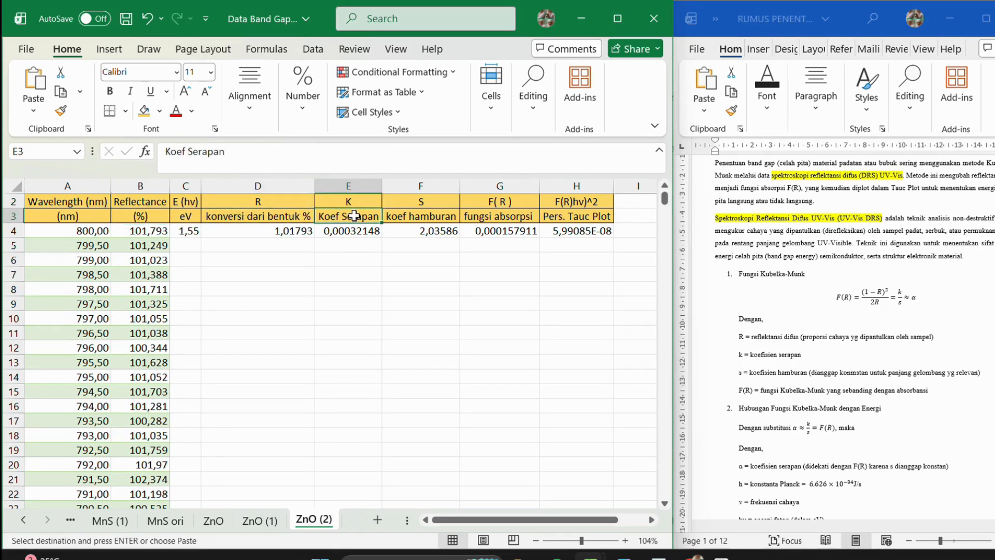
pyautogui.click(422, 203)
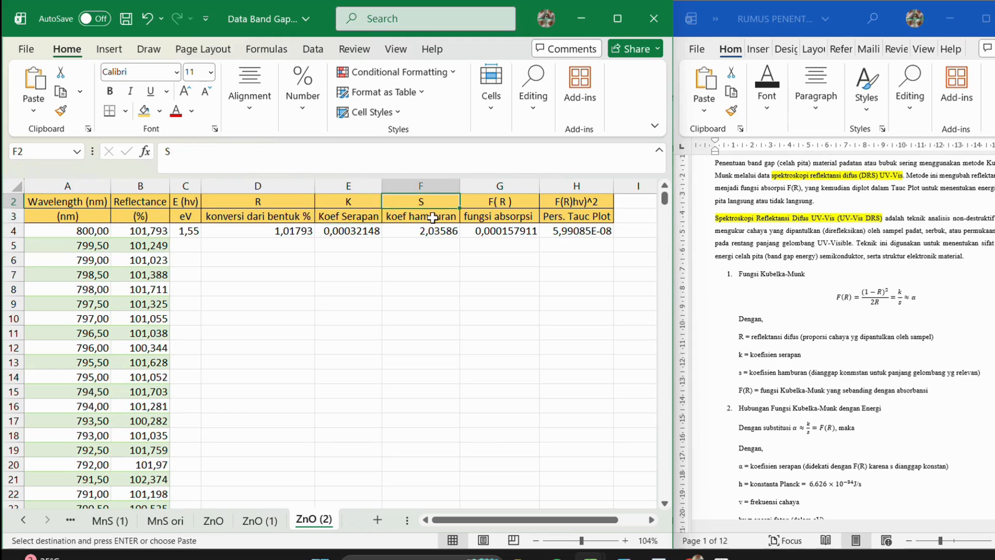
pyautogui.click(515, 203)
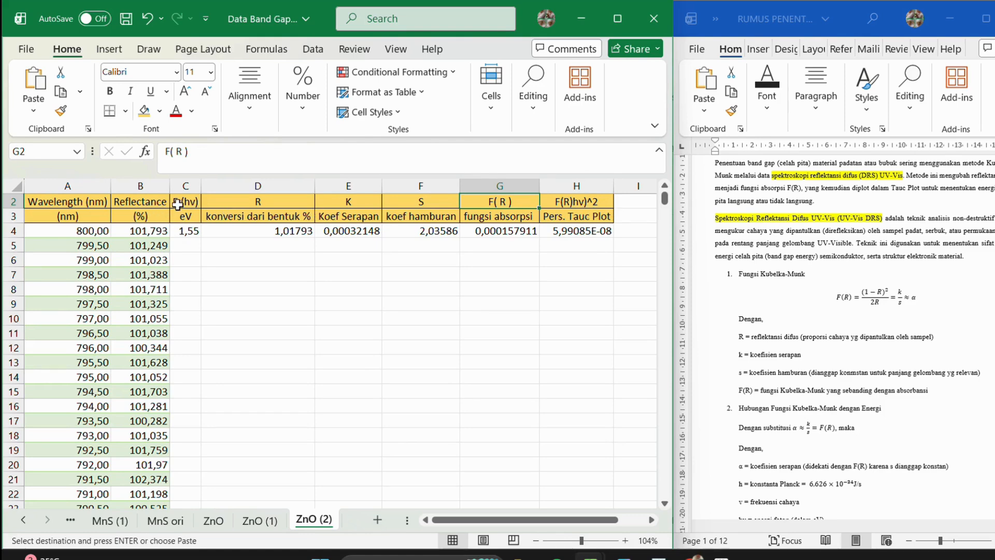
# Step: Inspect the photon energy formula in cell C4 of the E (hv) column without changing it
pyautogui.click(182, 218)
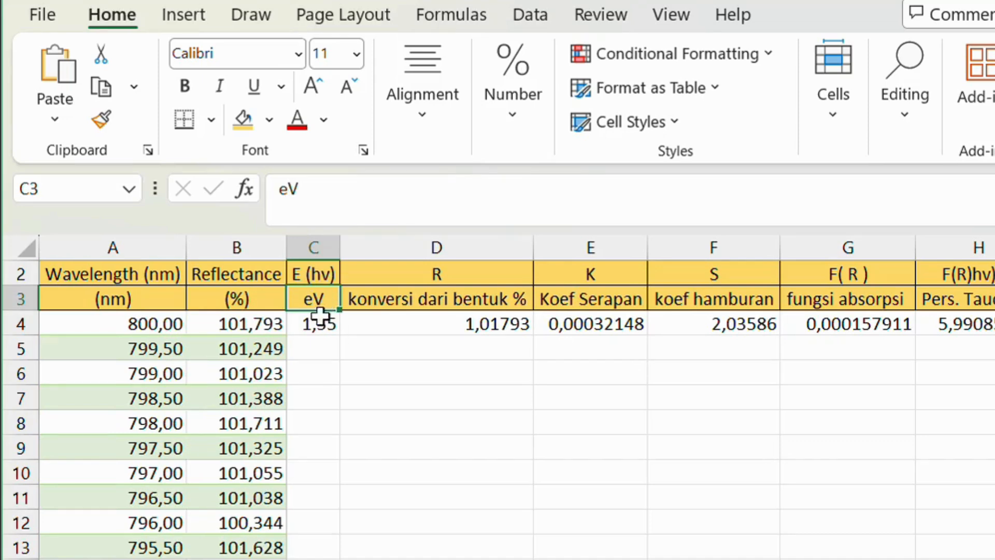
pyautogui.click(323, 330)
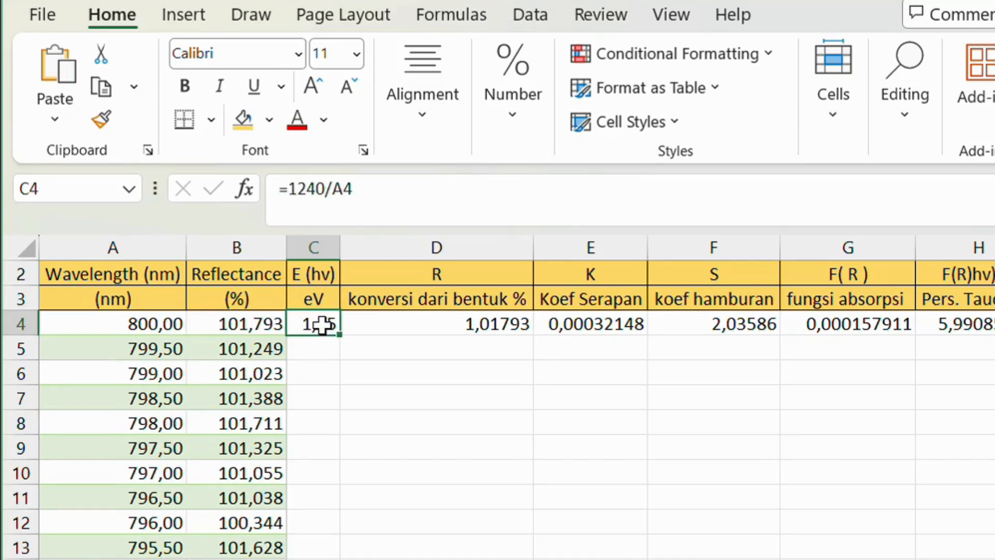
pyautogui.click(307, 188)
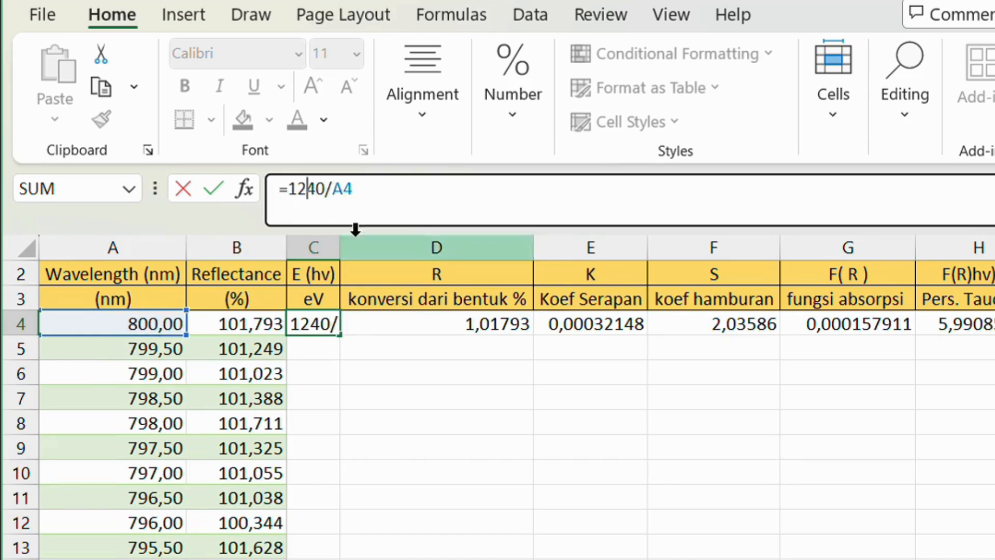
pyautogui.click(382, 206)
pyautogui.press('Return')
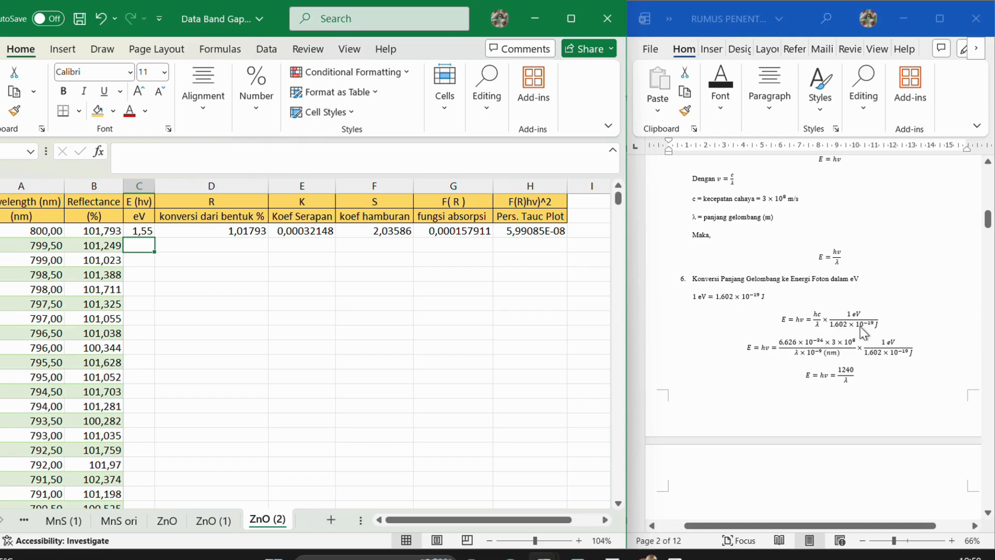
# Step: Switch to the Word formula document and examine the wavelength-to-photon-energy conversion in section 6, down to the final E = hv equation
pyautogui.scroll(1, 823, 321)
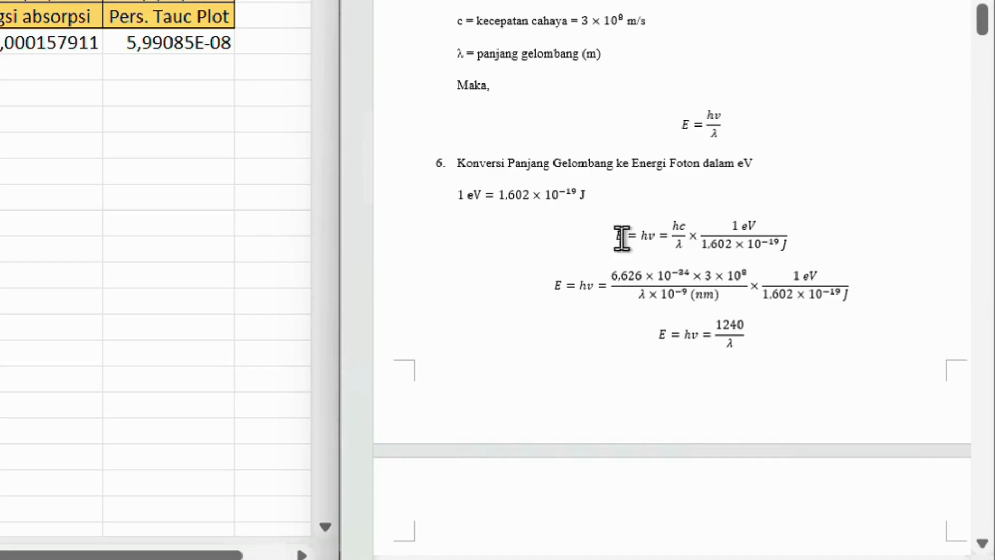
pyautogui.click(803, 343)
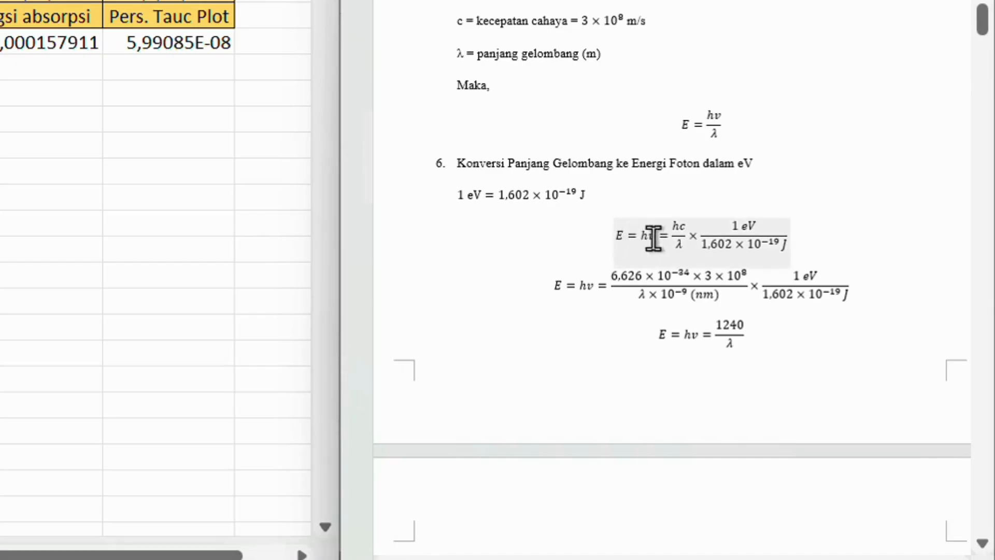
pyautogui.click(711, 263)
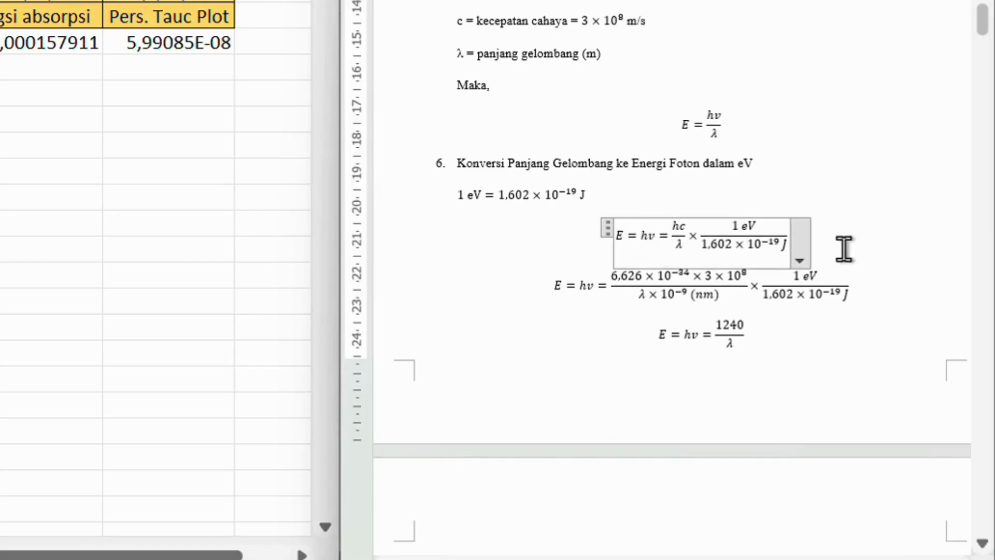
pyautogui.click(713, 350)
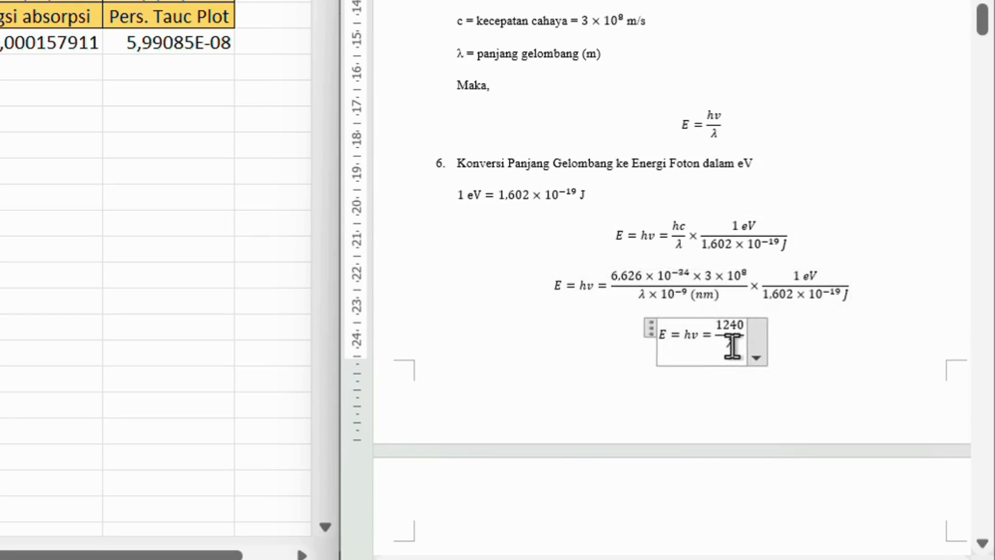
pyautogui.click(649, 328)
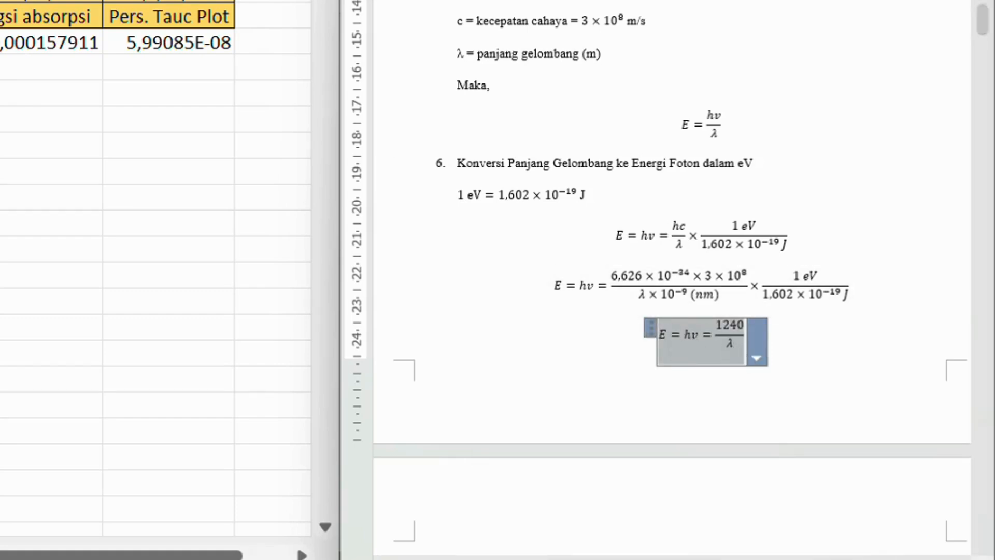
# Step: Return to the Excel workbook and fill the photon energy formula =1240/A4 from C4 down the E (hv) column
pyautogui.click(185, 233)
pyautogui.click(189, 229)
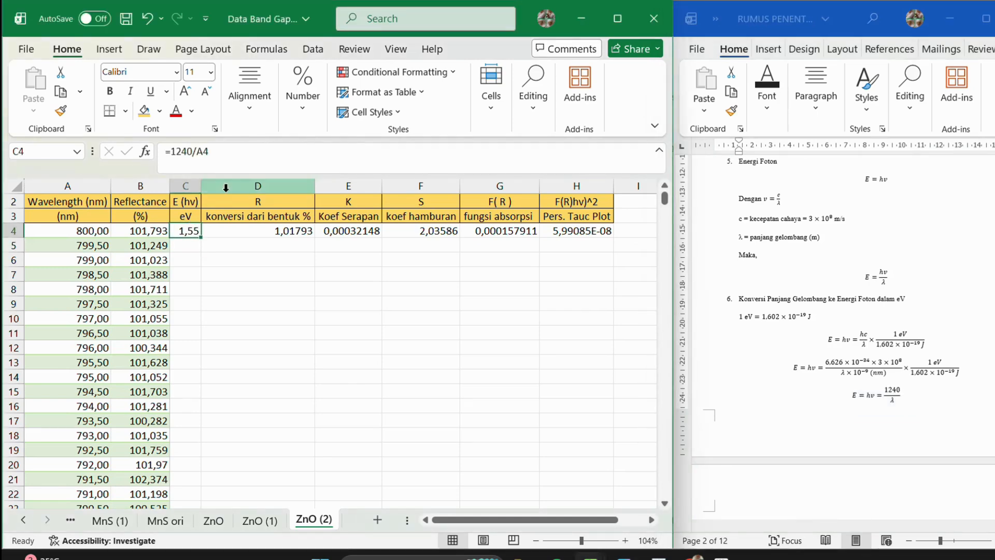
pyautogui.doubleClick(200, 238)
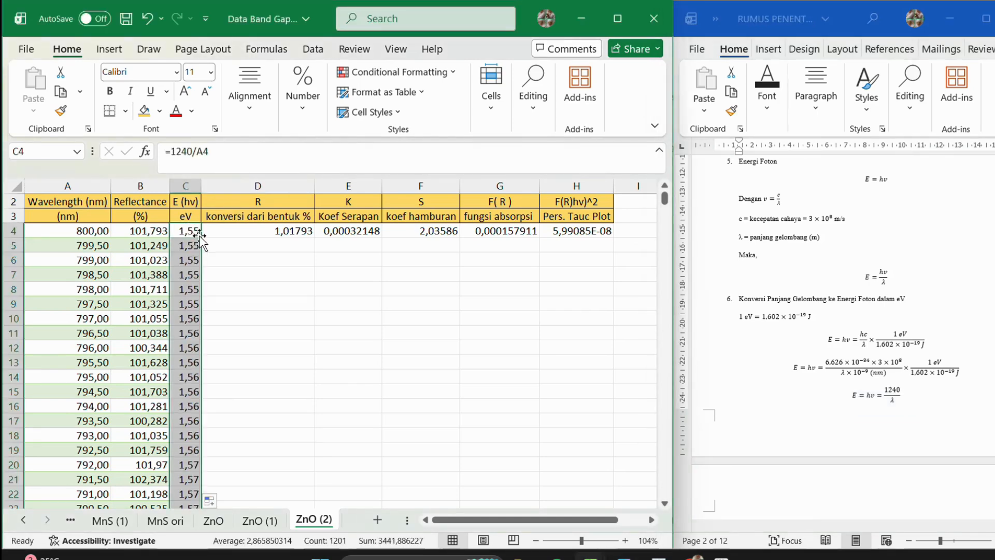
# Step: Review the percent-to-fraction formula =B4/100 in D4 and fill it down the R column
pyautogui.click(229, 234)
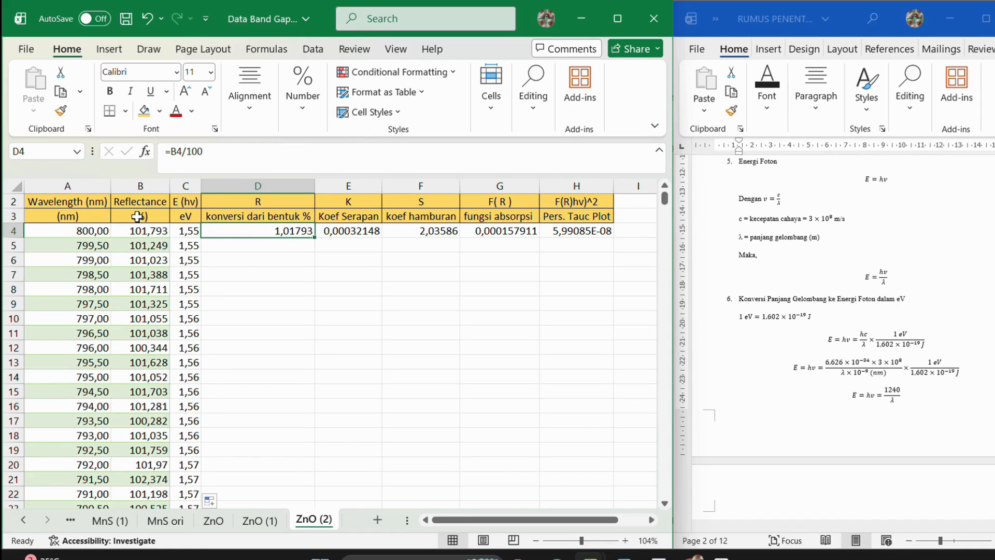
pyautogui.click(183, 153)
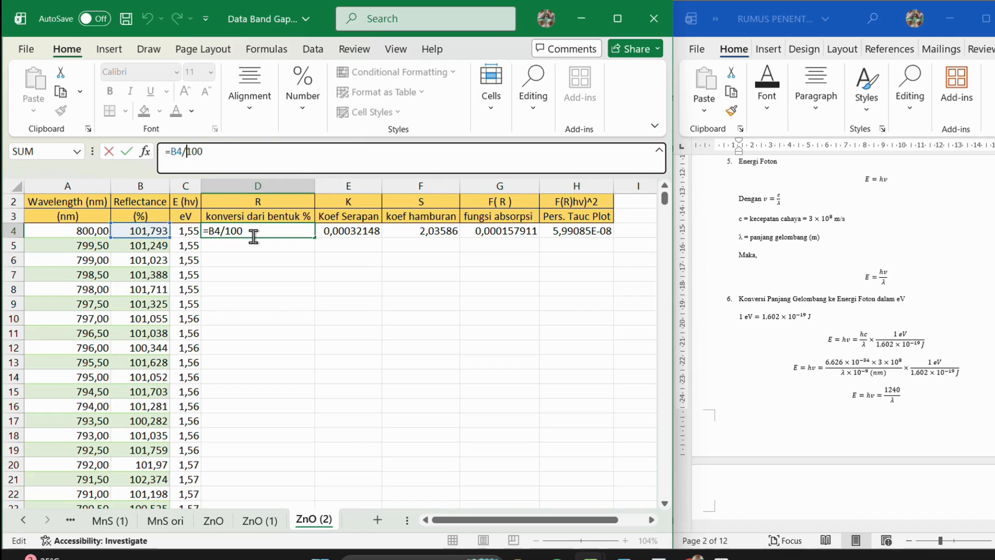
pyautogui.hotkey('ctrl', 'Return')
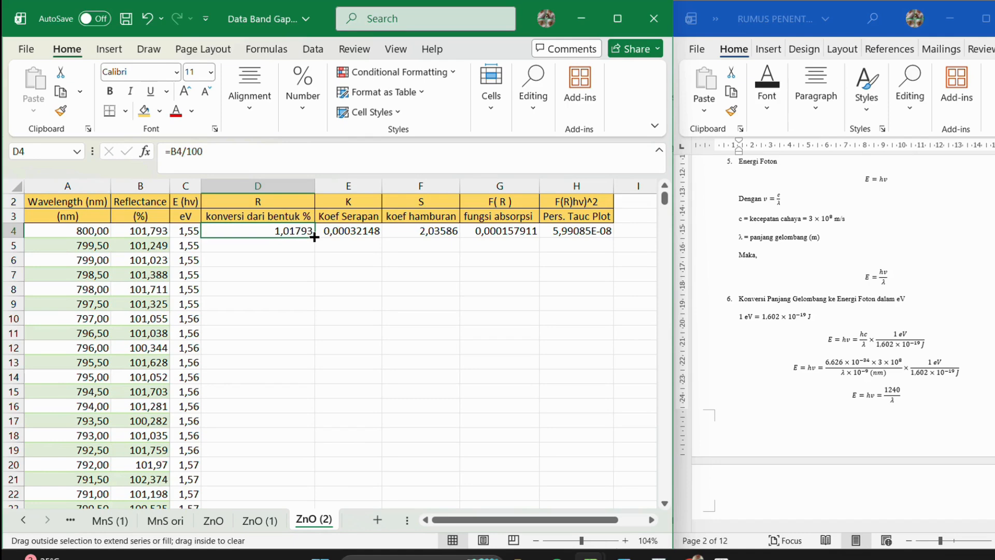
pyautogui.doubleClick(314, 237)
# Step: Review the absorption coefficient formula =(1-D4)^2 in E4 and fill it down the K column
pyautogui.click(338, 213)
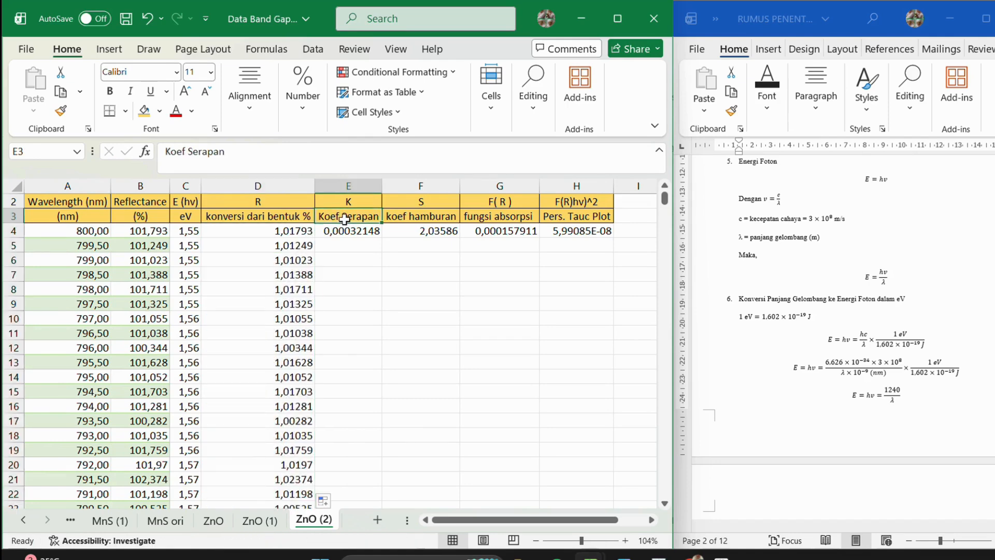
pyautogui.click(380, 238)
pyautogui.click(188, 158)
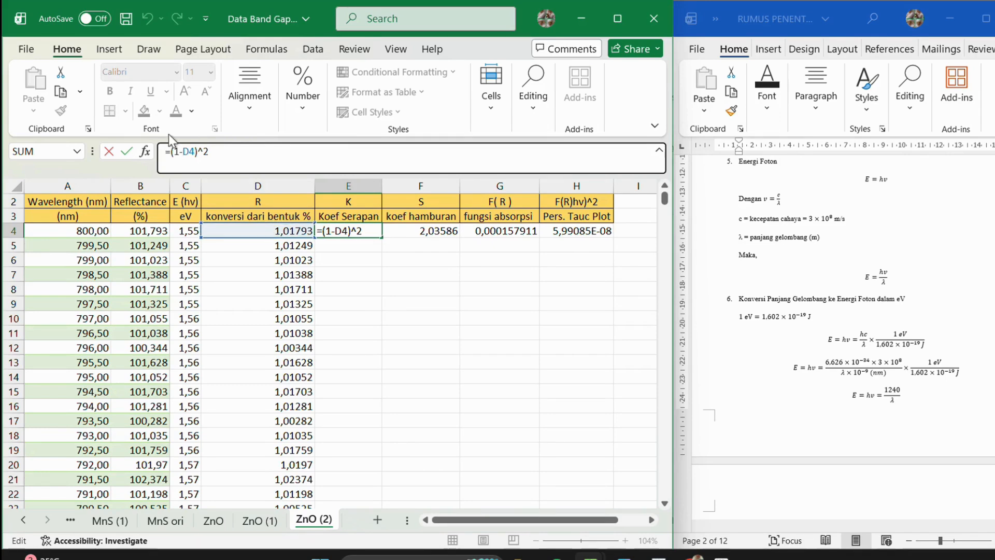
pyautogui.click(198, 152)
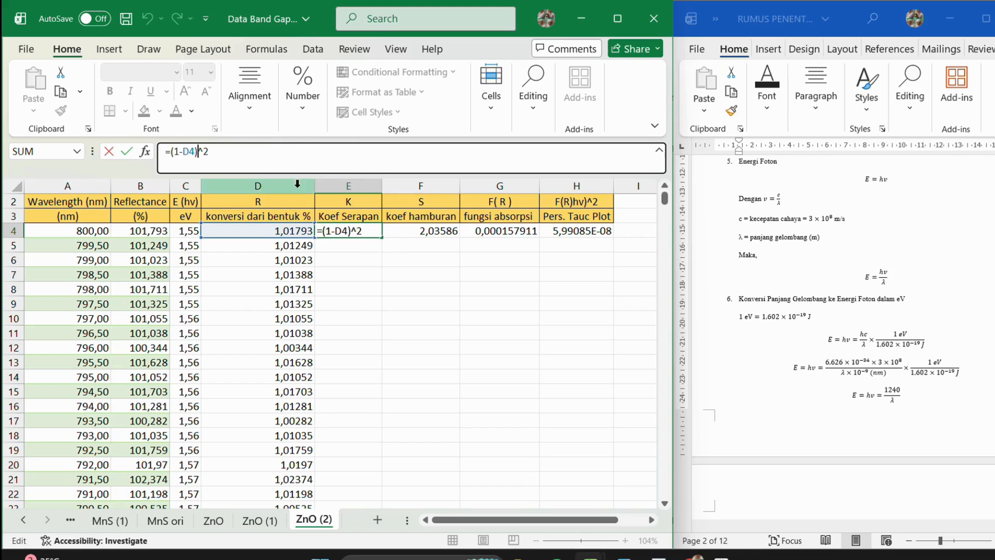
pyautogui.press('Return')
pyautogui.click(354, 230)
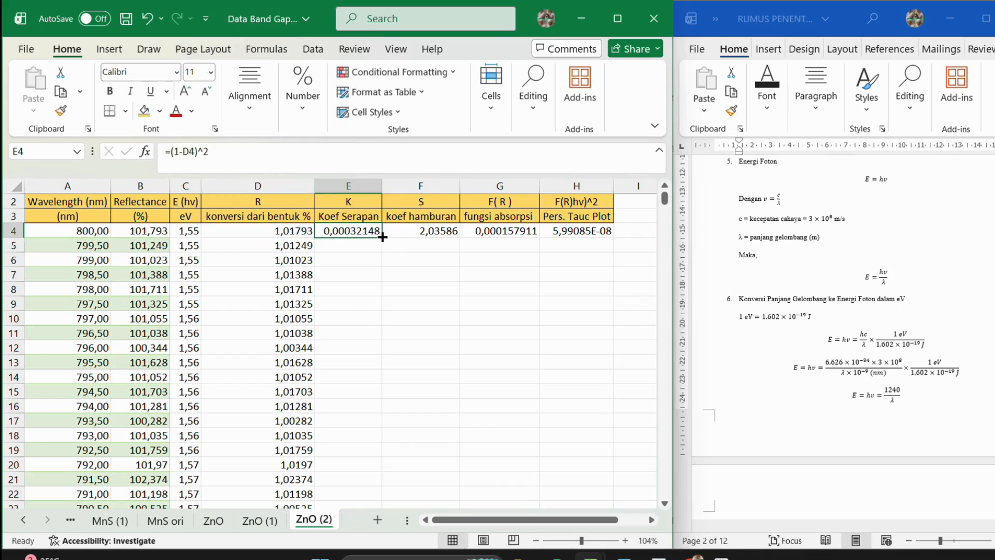
pyautogui.doubleClick(384, 238)
# Step: Review the scattering coefficient formula =2*D4 in F4 and fill it down the S column
pyautogui.click(455, 221)
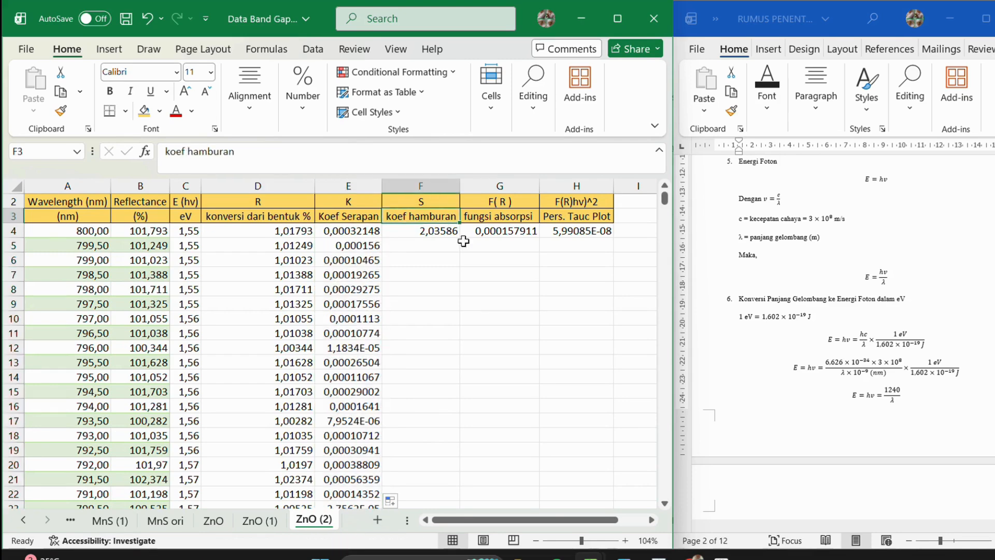
pyautogui.click(439, 228)
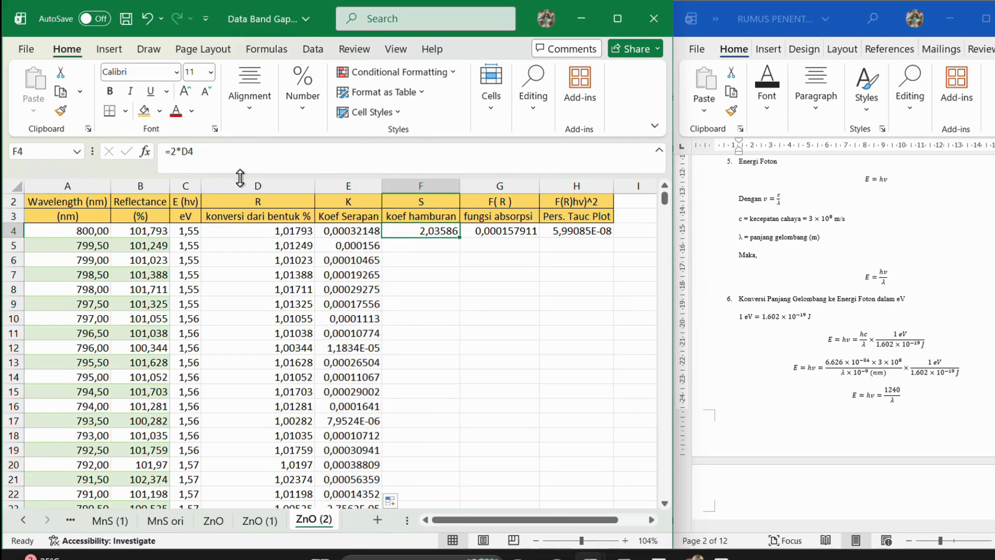
pyautogui.doubleClick(440, 229)
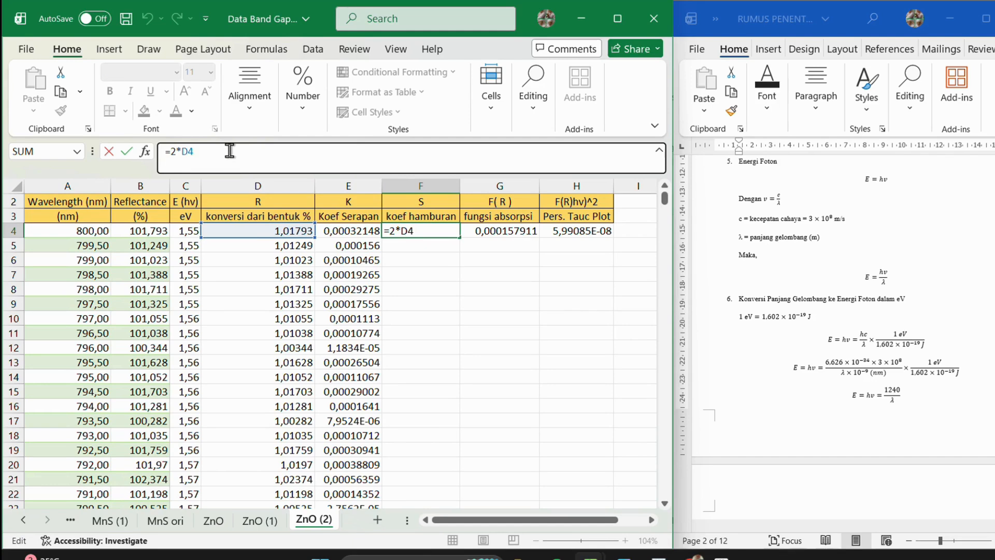
pyautogui.press('Return')
pyautogui.click(444, 231)
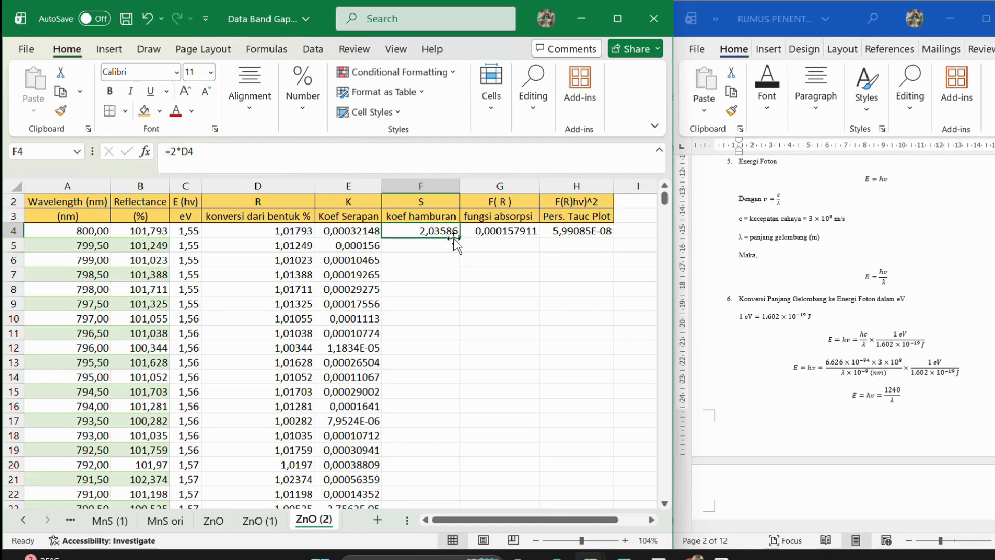
pyautogui.doubleClick(459, 238)
# Step: Review the absorption function formula =E4/F4 in G4 and fill it down the F(R) column
pyautogui.click(519, 203)
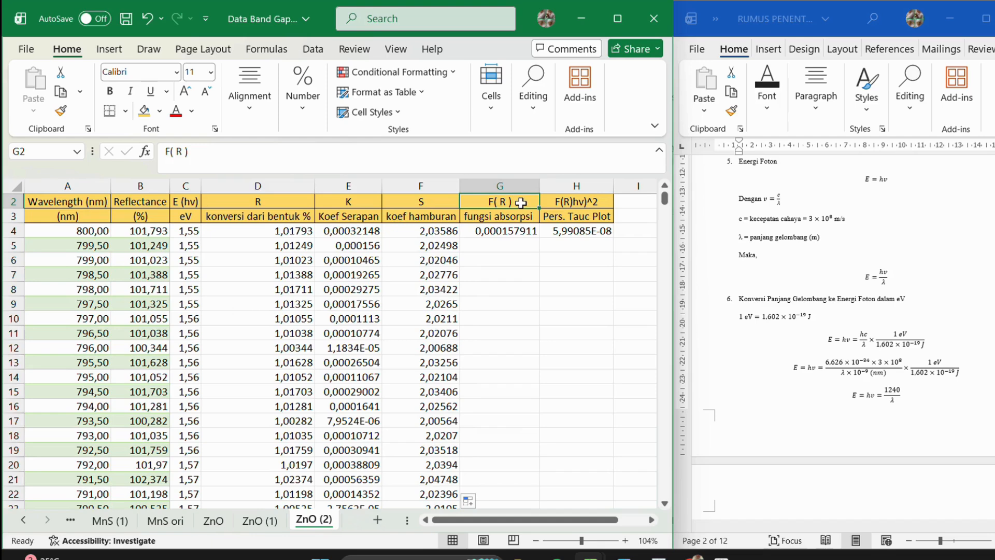
pyautogui.click(515, 228)
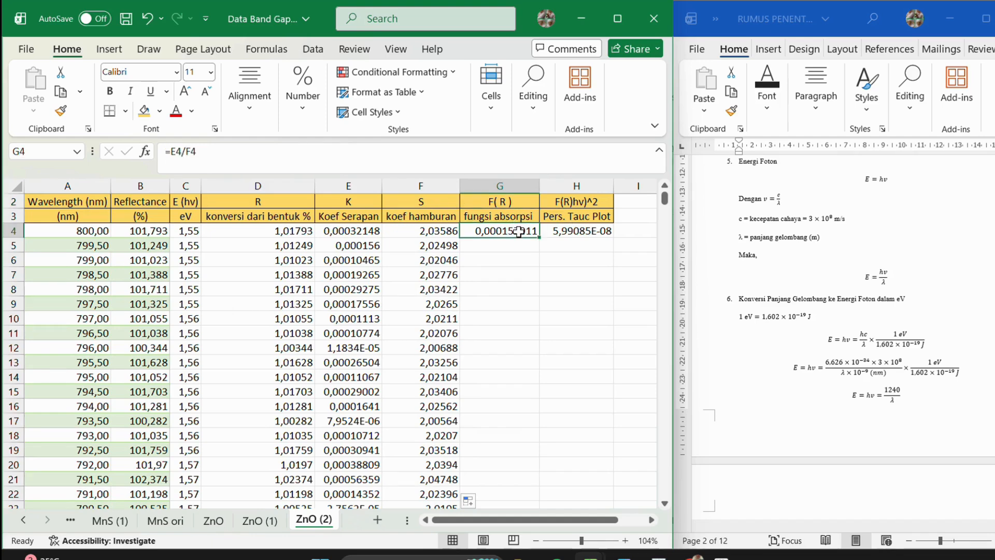
pyautogui.press('F2')
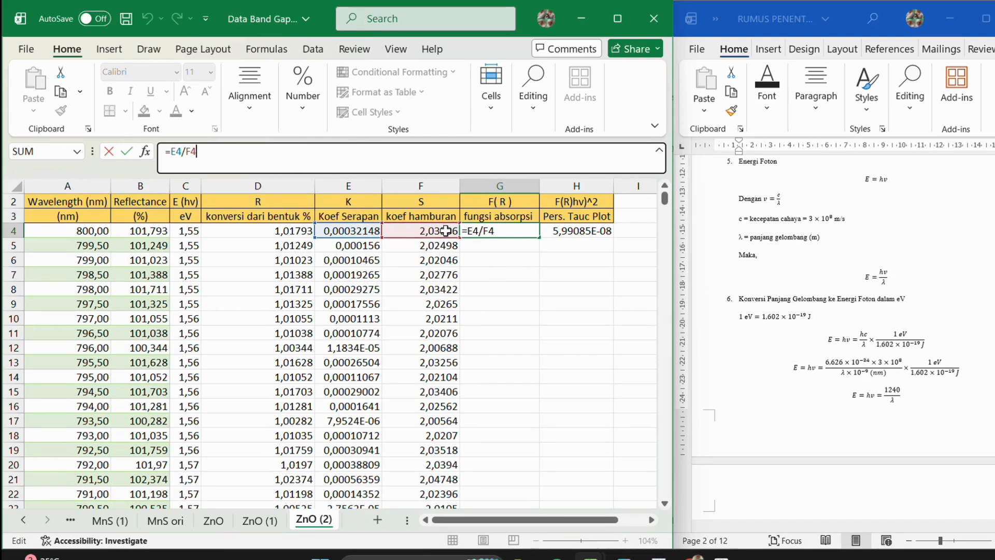
pyautogui.press('Return')
pyautogui.click(530, 232)
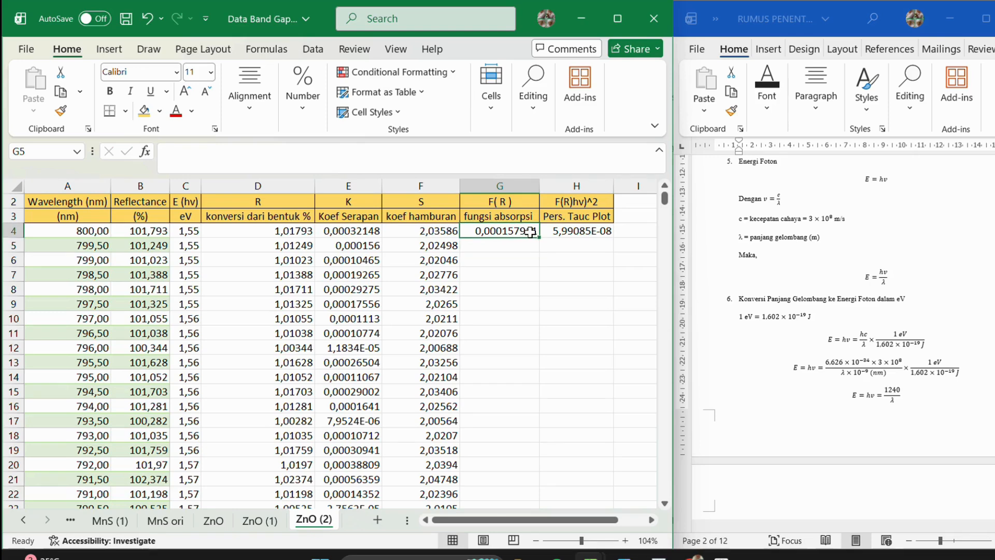
pyautogui.doubleClick(539, 237)
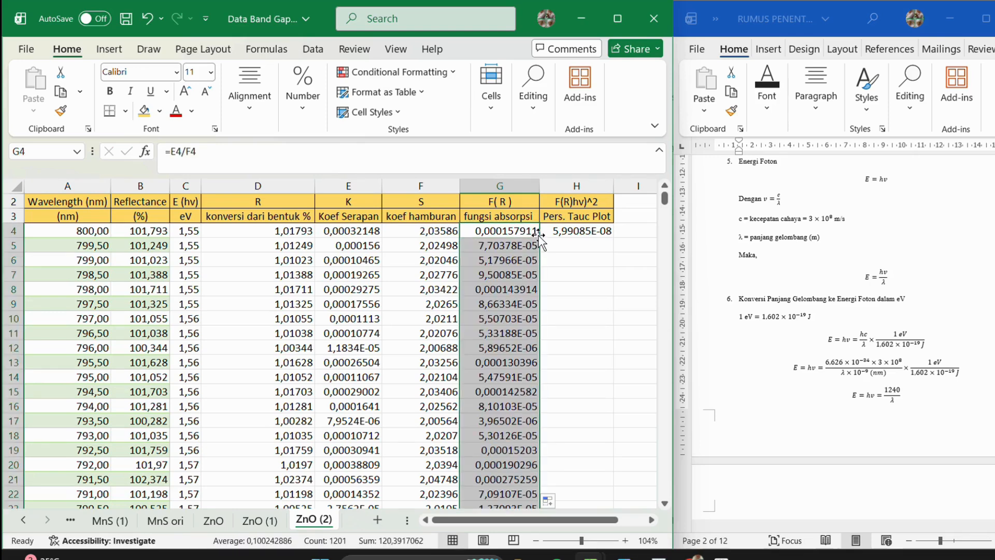
# Step: Add the missing opening parenthesis to the Tauc plot header in H2 so it reads (F(R)hv)^2
pyautogui.click(559, 218)
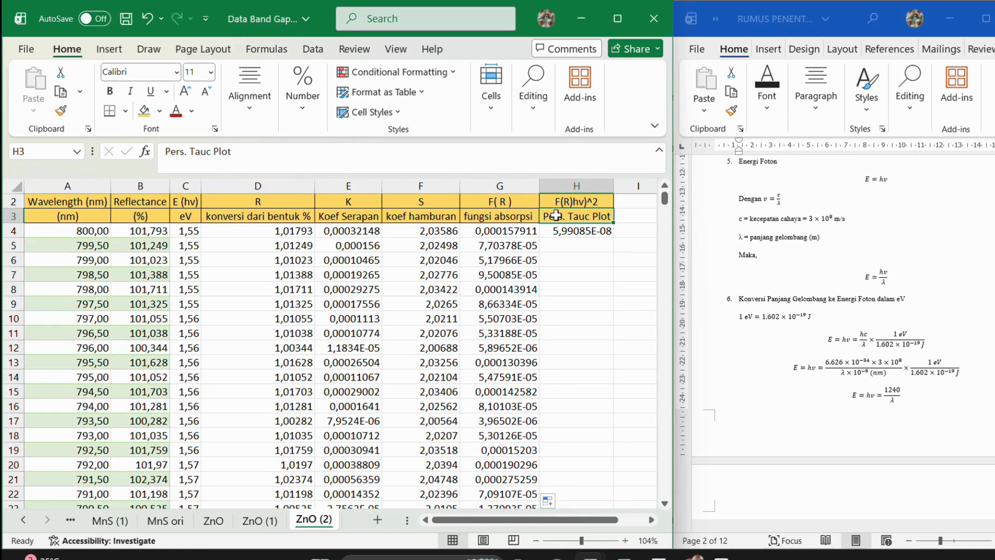
pyautogui.click(570, 235)
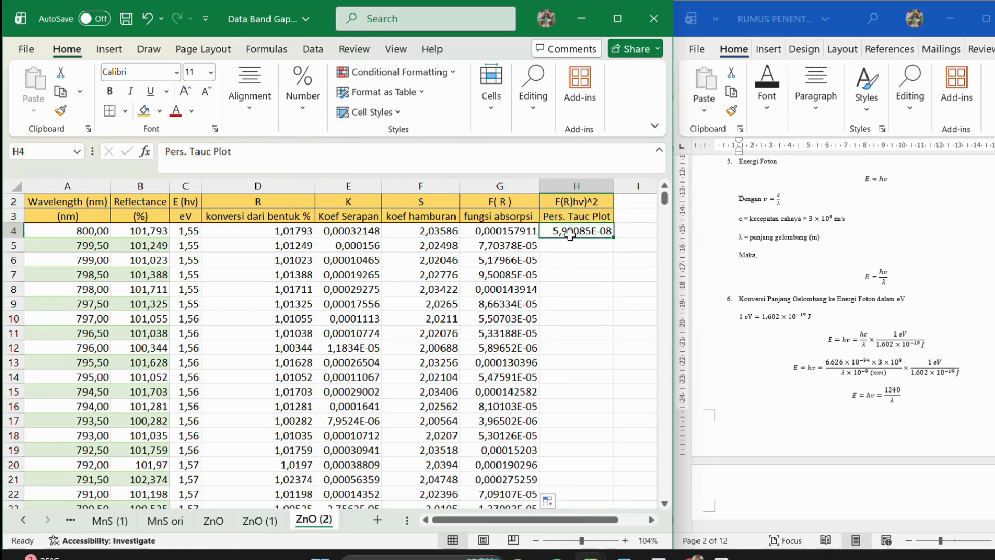
pyautogui.click(573, 203)
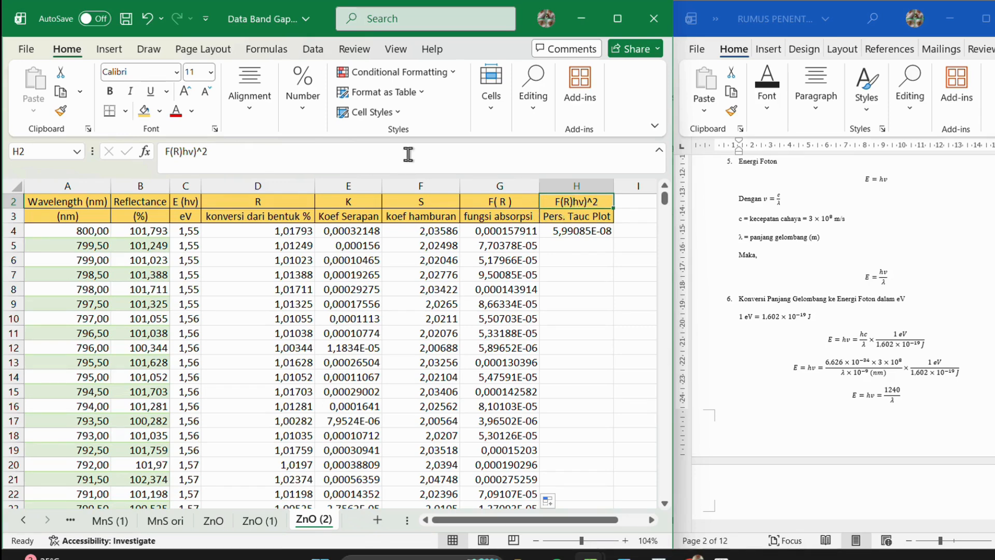
pyautogui.click(168, 155)
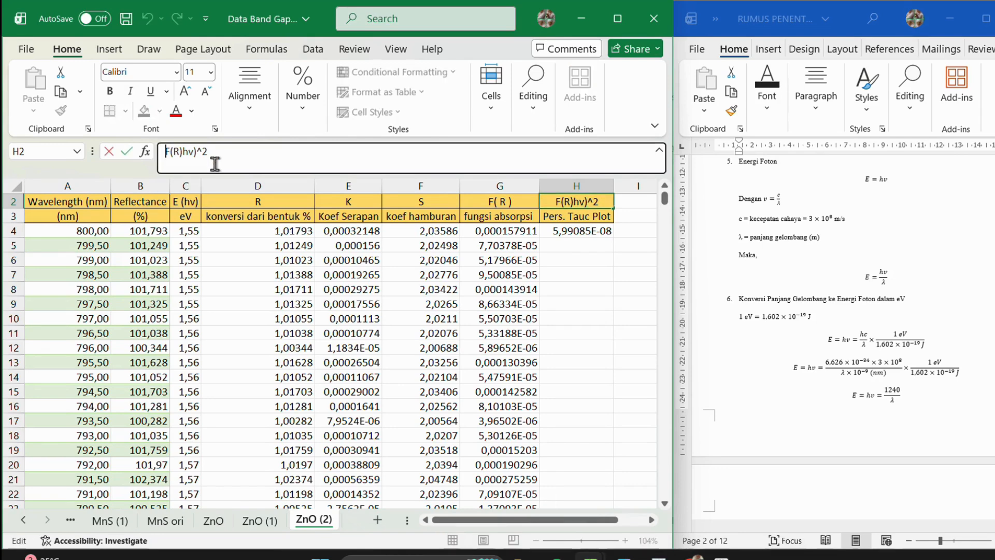
pyautogui.write('(')
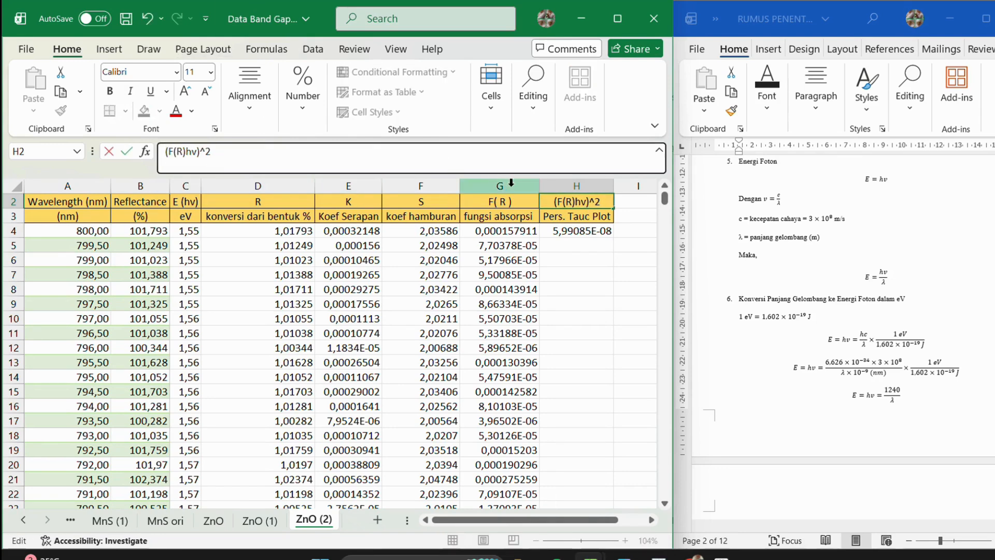
pyautogui.click(507, 208)
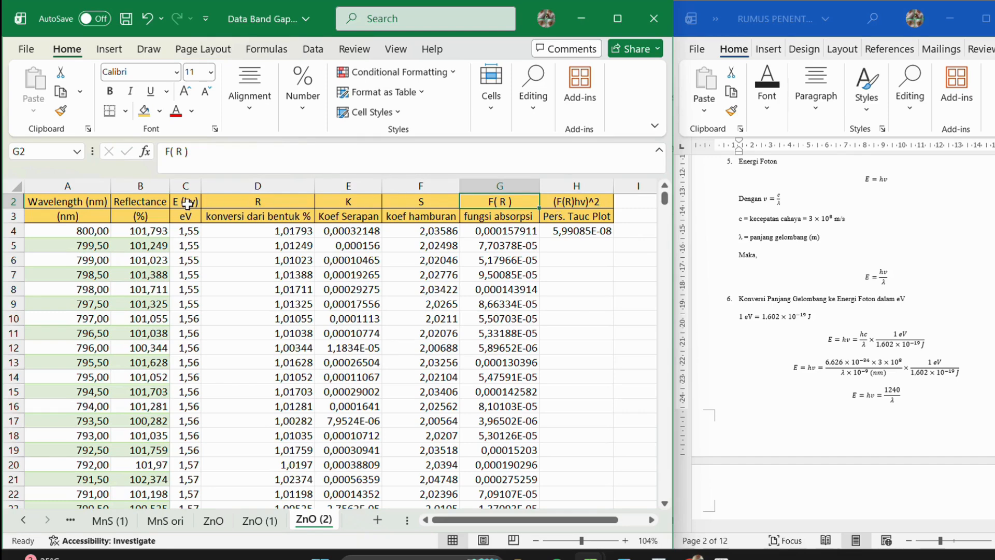
# Step: Check the Tauc plot formula =(G4*C4)^2 in H4 against the E (hv) column and header, and fill it down column H
pyautogui.click(188, 203)
pyautogui.click(577, 202)
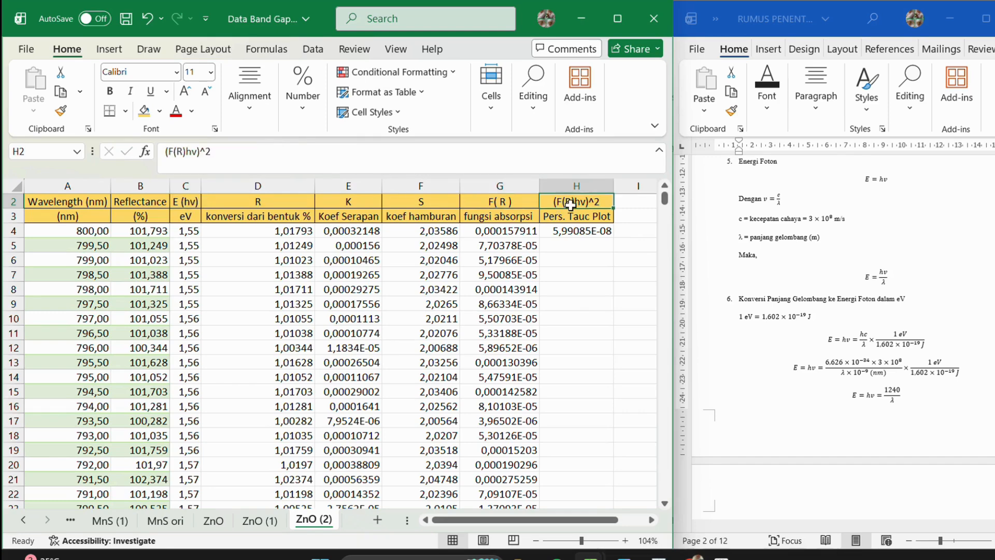
pyautogui.click(583, 220)
pyautogui.click(585, 230)
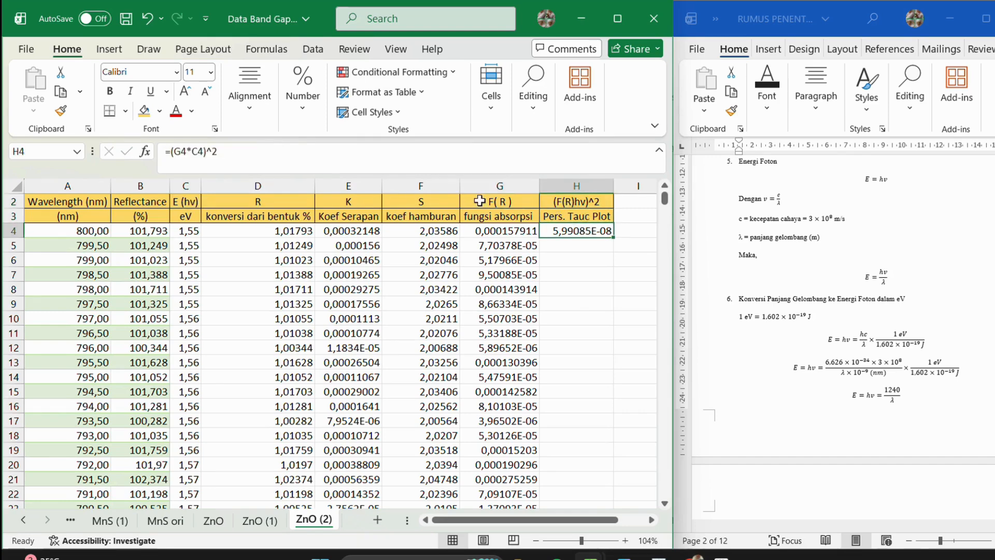
pyautogui.click(192, 153)
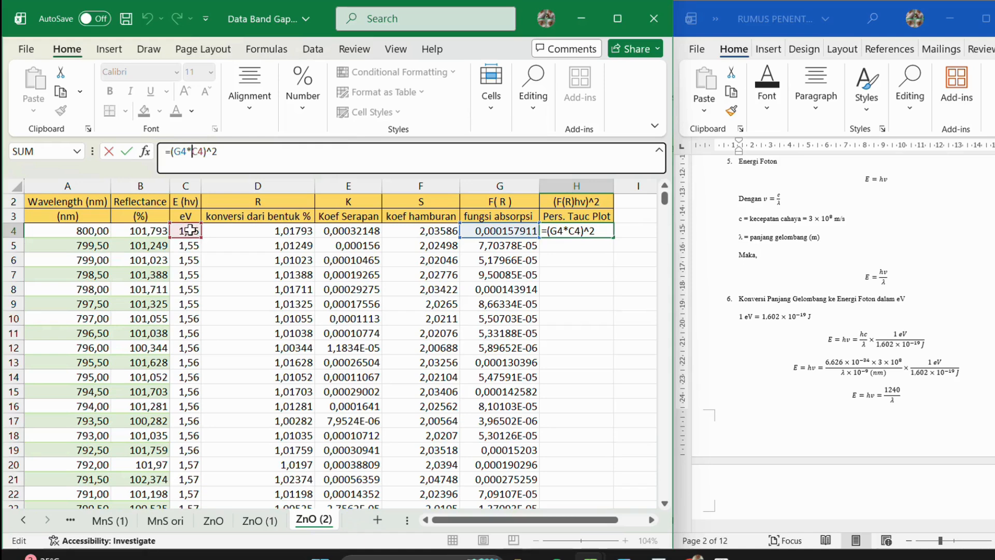
pyautogui.click(205, 154)
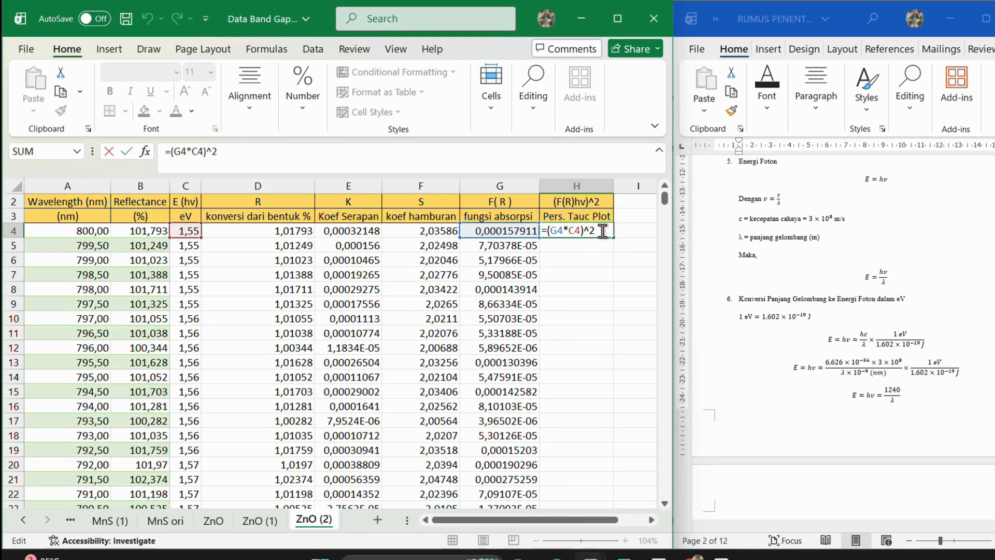
pyautogui.press('Return')
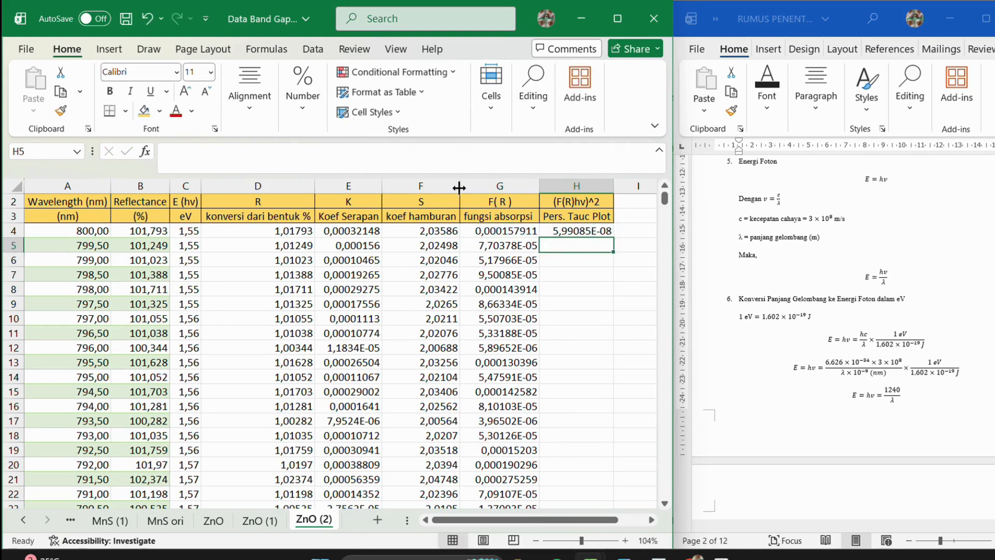
pyautogui.press('Up')
pyautogui.doubleClick(607, 239)
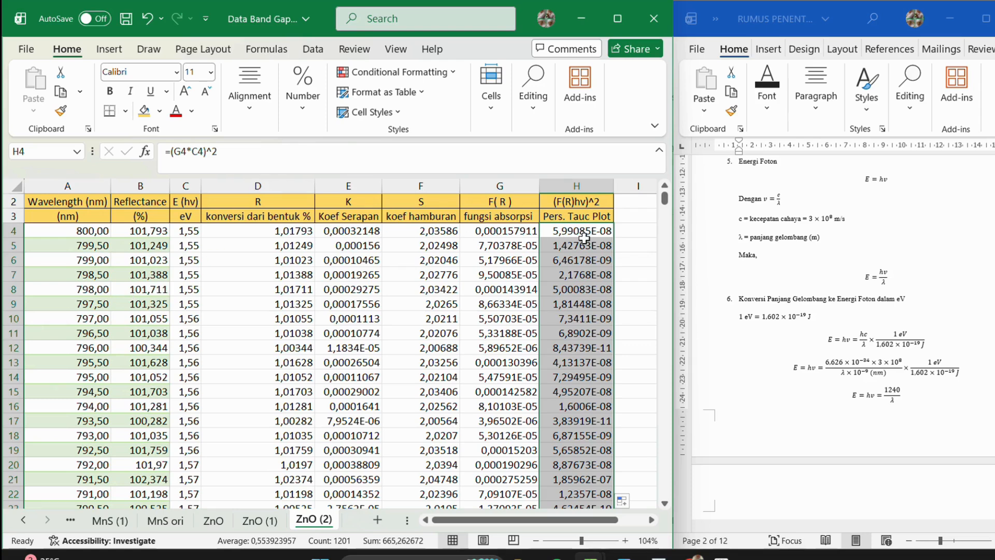
# Step: Format the whole data block from A4 to H1204 as Number, after trying the General format on it
pyautogui.click(156, 232)
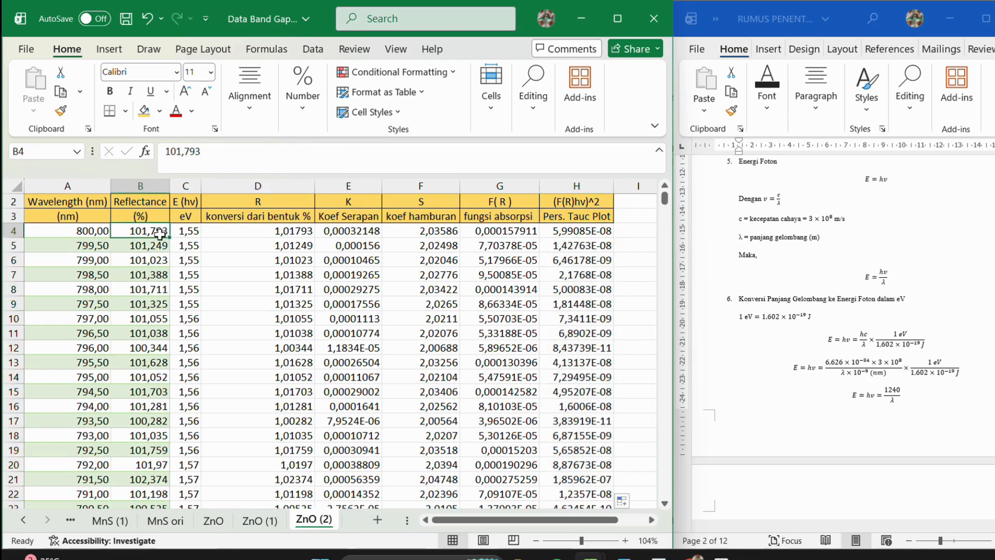
pyautogui.moveTo(101, 235); pyautogui.dragTo(577, 294)
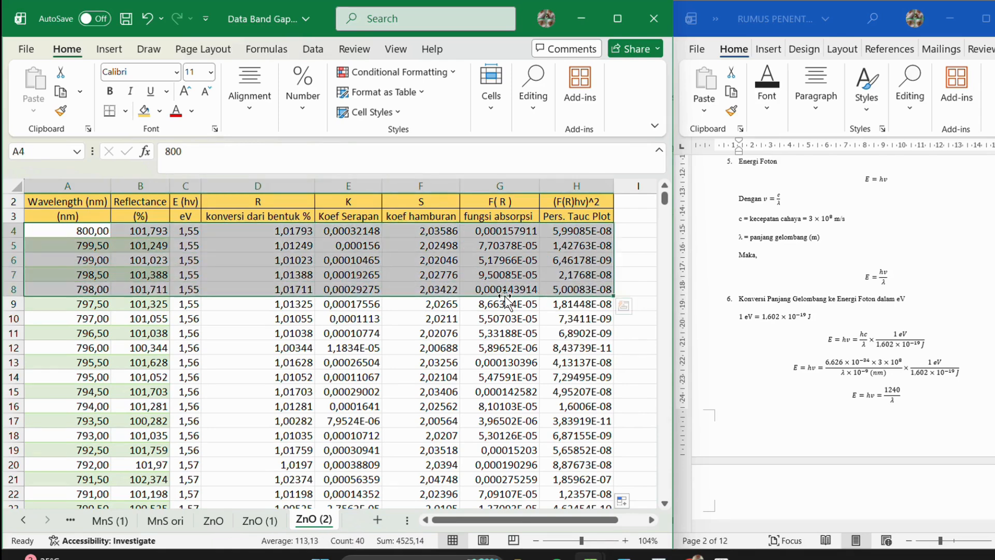
pyautogui.hotkey('ctrl', 'shift', 'Down')
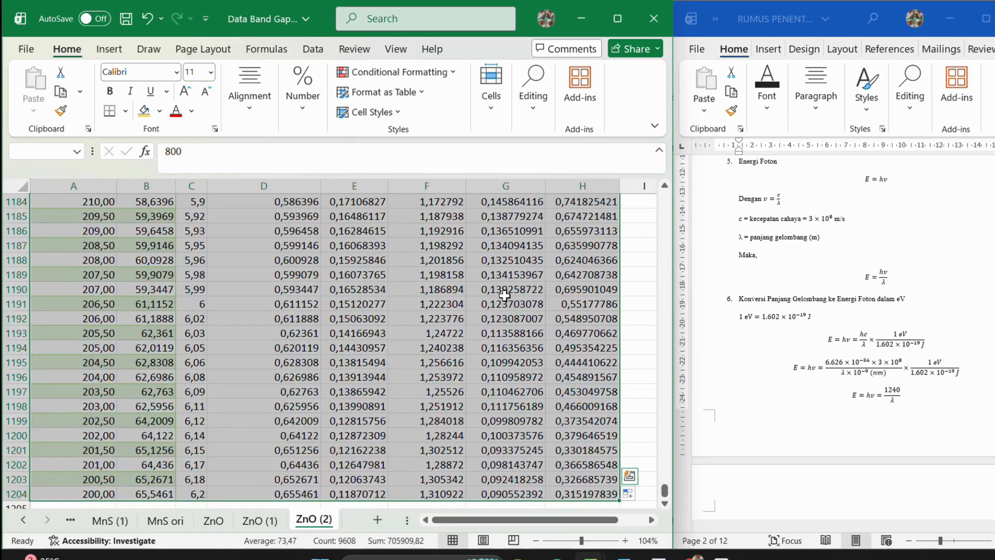
pyautogui.scroll(20, 505, 295)
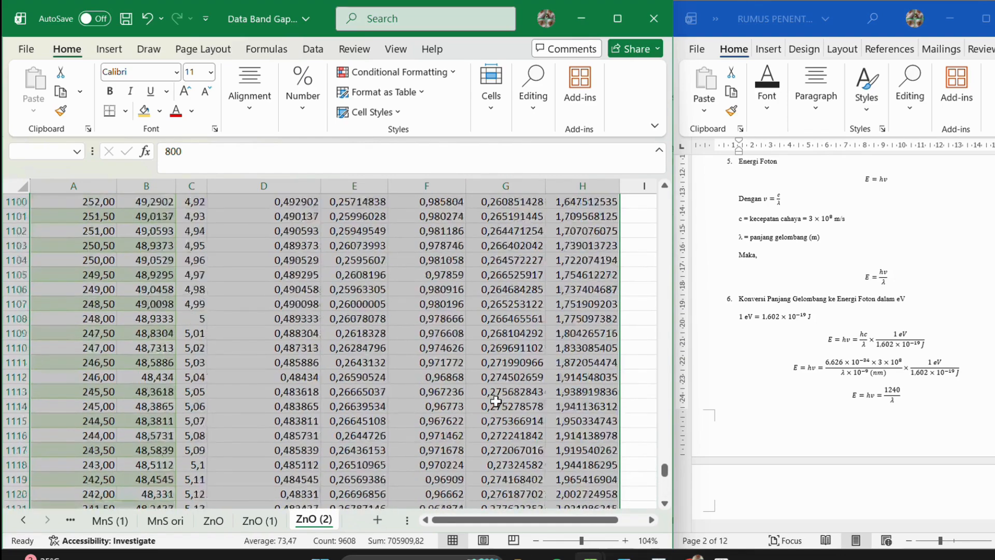
pyautogui.click(313, 50)
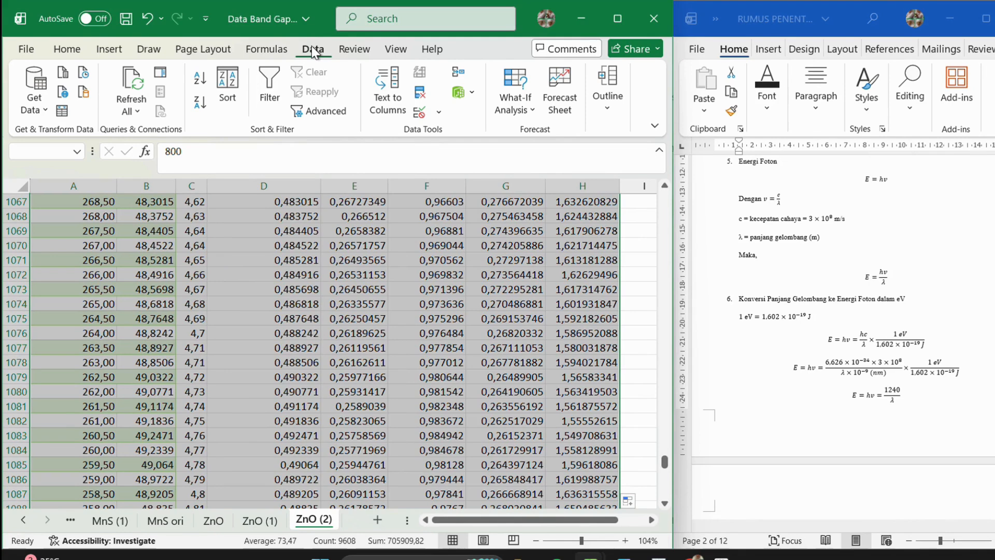
pyautogui.click(101, 49)
pyautogui.click(79, 51)
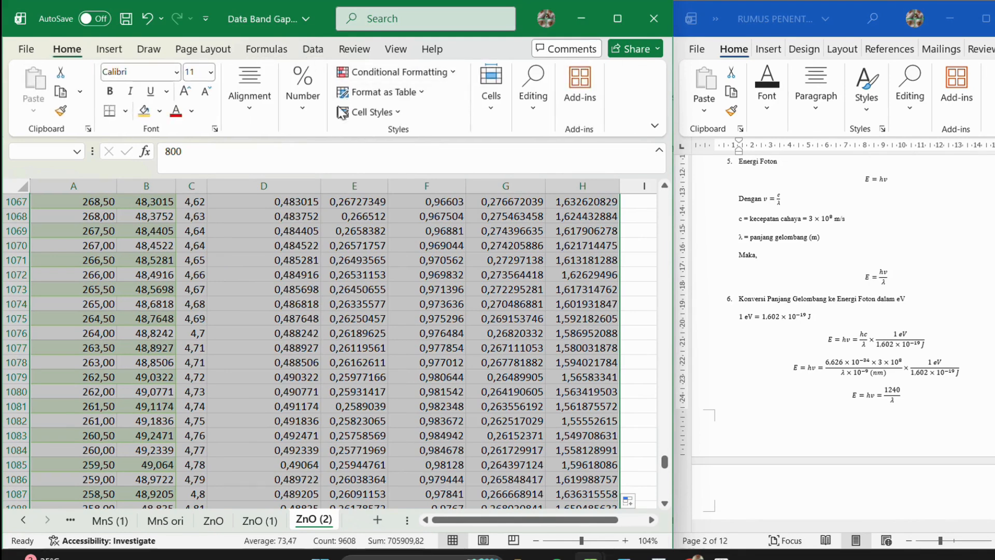
pyautogui.click(304, 112)
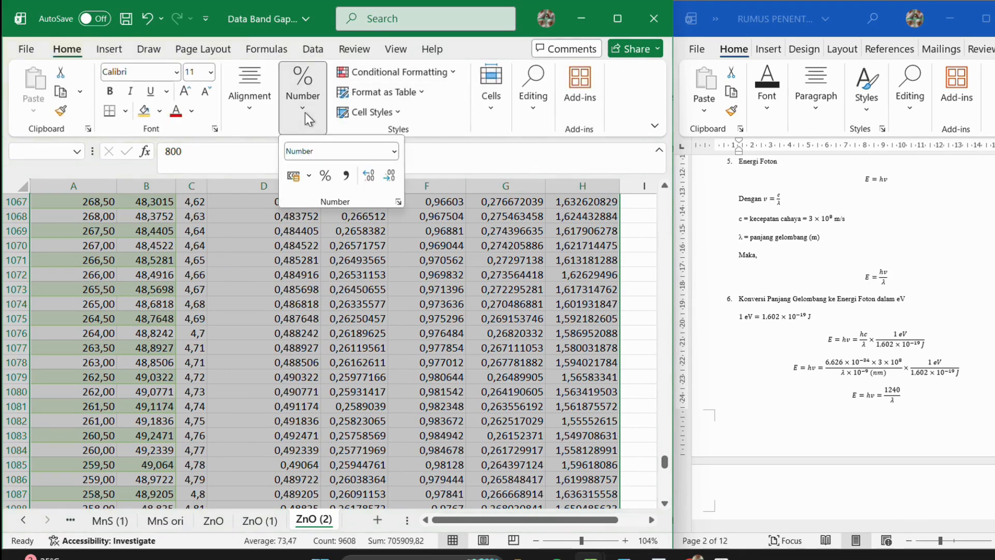
pyautogui.click(395, 153)
pyautogui.click(390, 180)
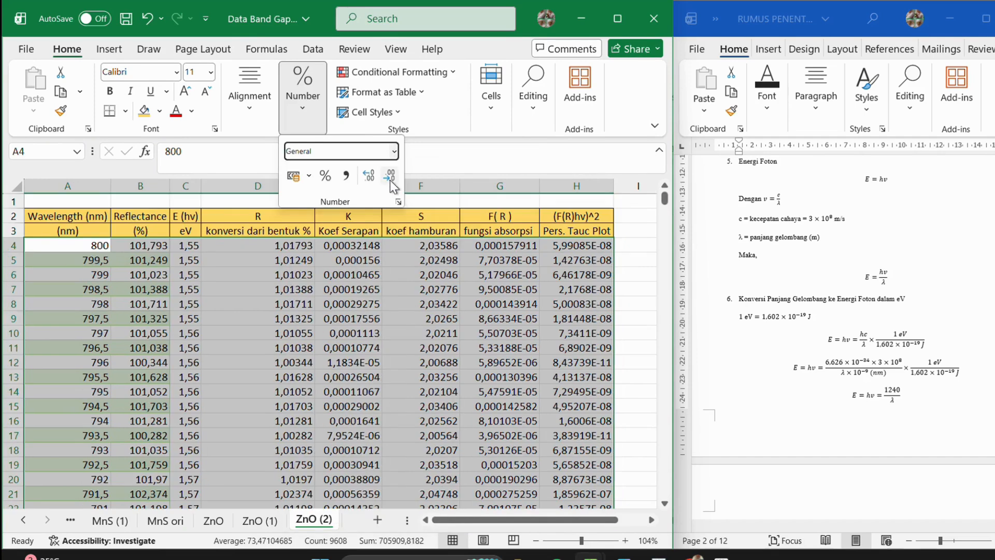
pyautogui.click(394, 151)
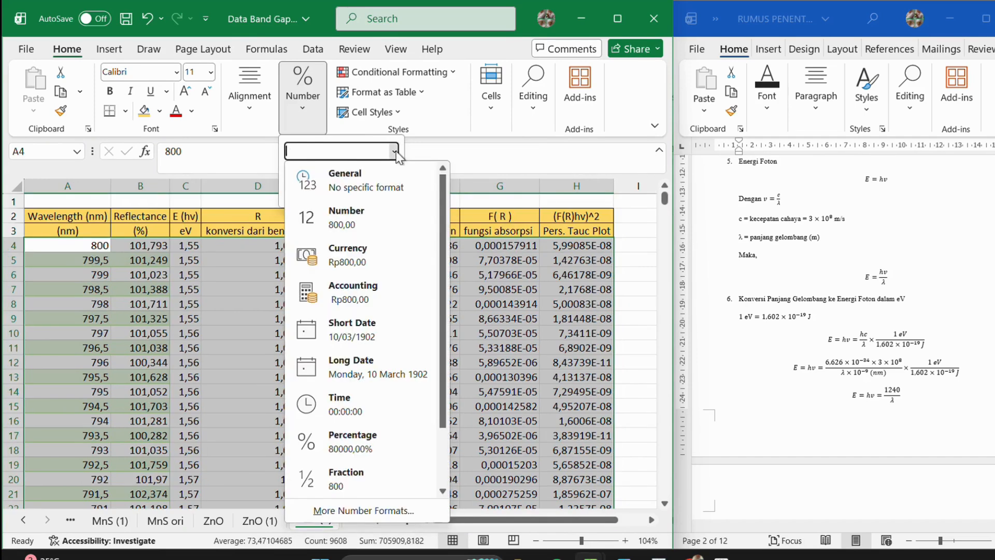
pyautogui.click(381, 215)
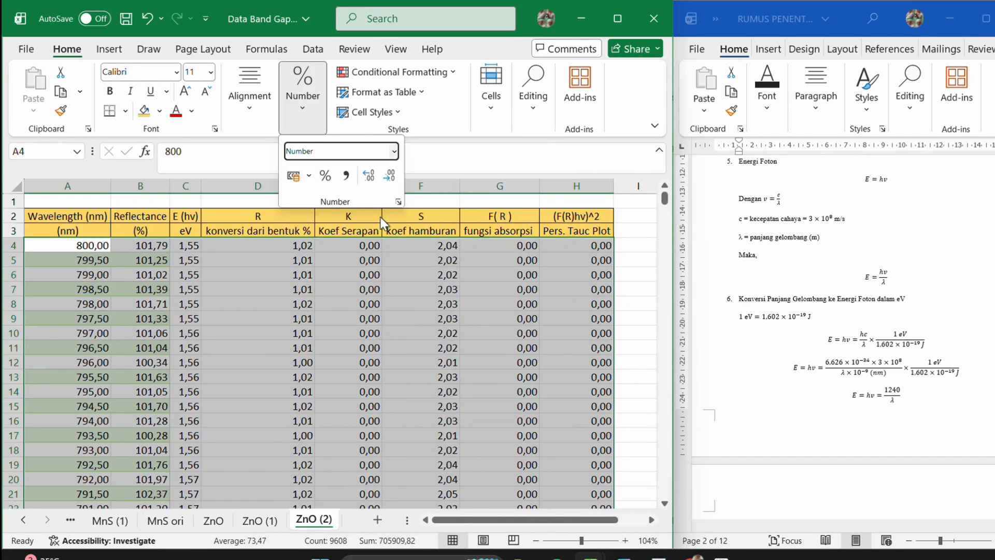
# Step: Change the number format of the selected data block from A4 to H1204 to General
pyautogui.click(395, 151)
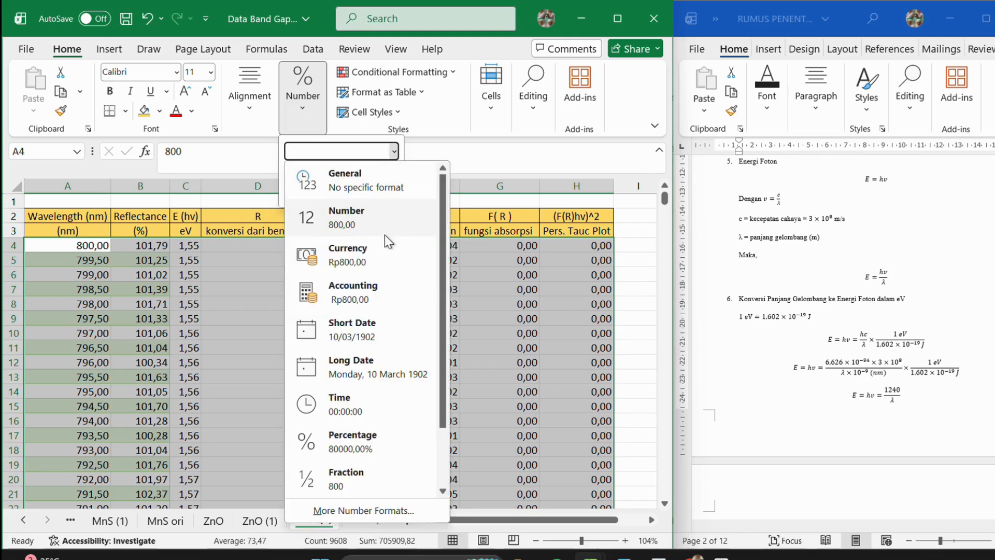
pyautogui.click(389, 181)
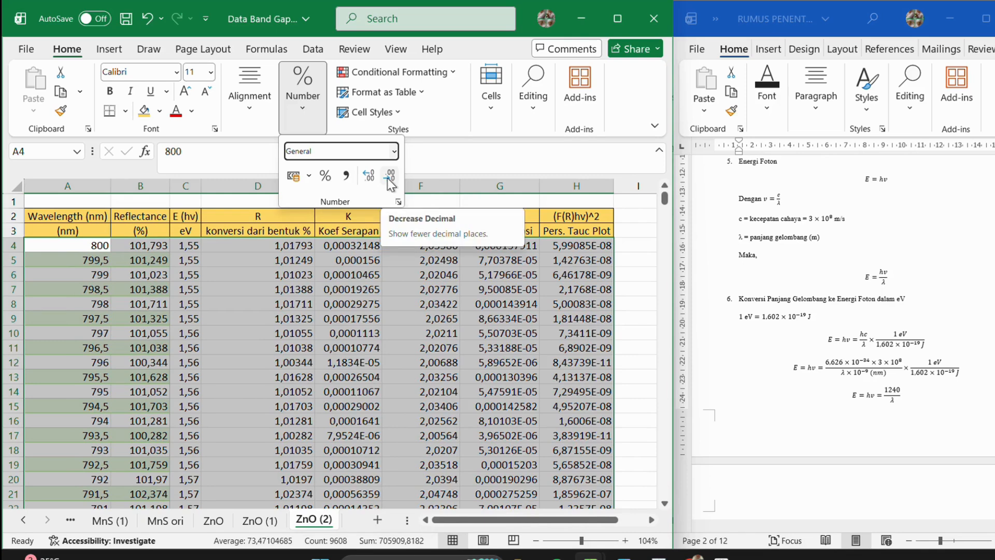
pyautogui.click(394, 151)
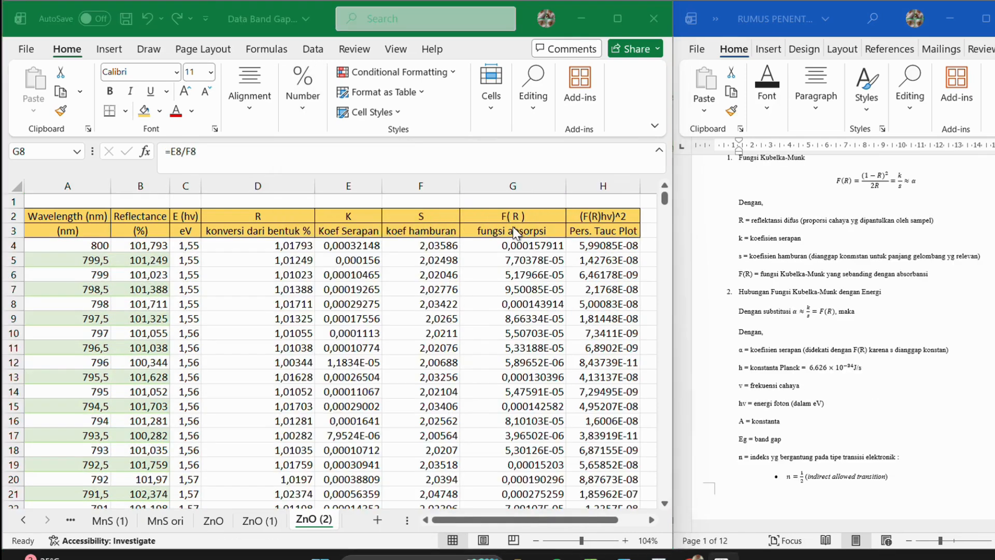
# Step: Compare the F(R) header cells in G2 and G3 with the Kubelka-Munk function and Tauc equations in the Word formula document
pyautogui.click(516, 233)
pyautogui.click(520, 219)
pyautogui.click(520, 230)
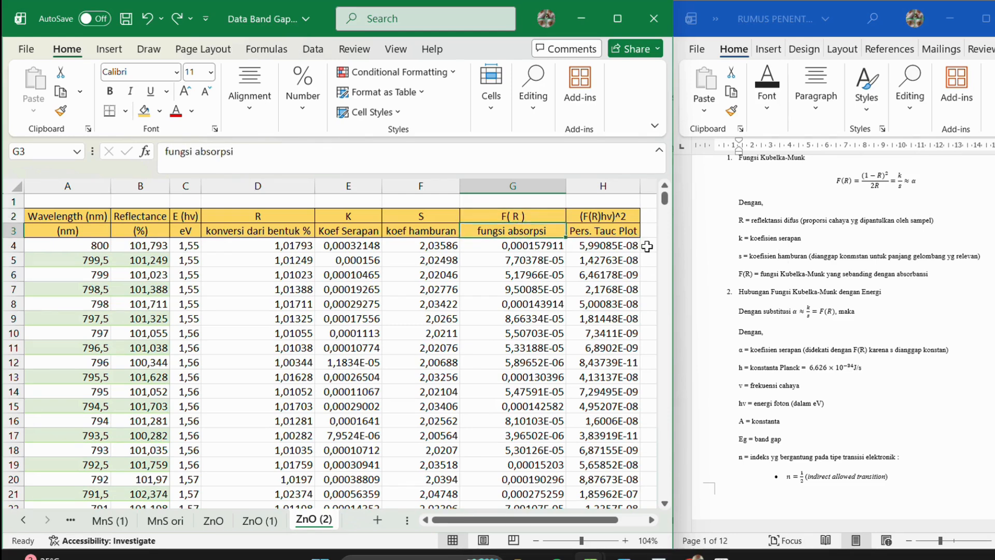
pyautogui.scroll(2, 840, 249)
pyautogui.click(859, 226)
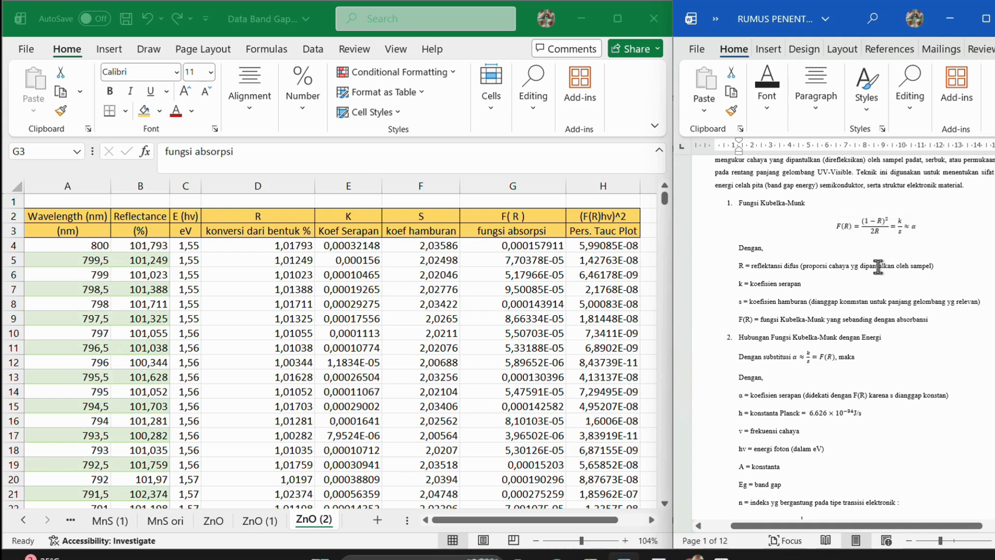
pyautogui.scroll(-10, 876, 243)
pyautogui.click(512, 216)
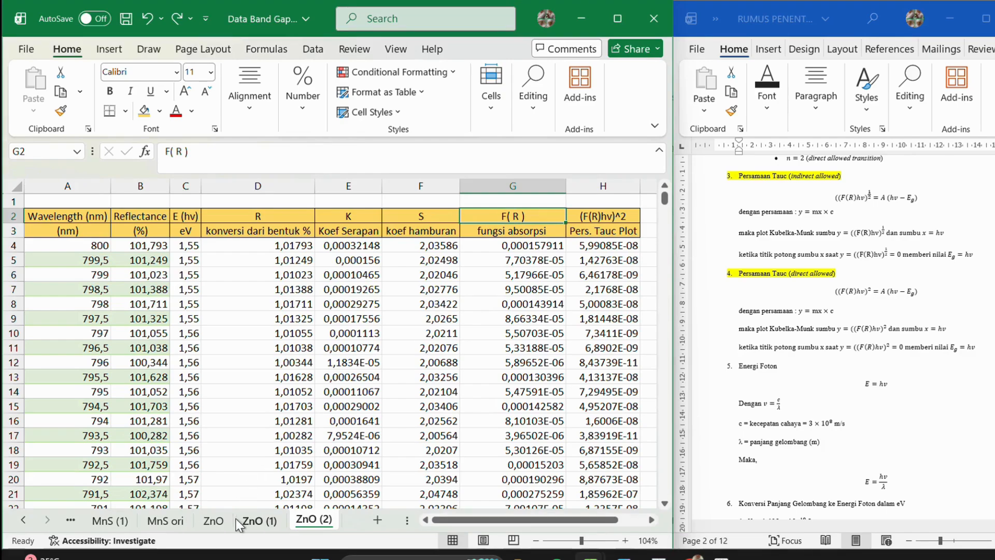
# Step: Examine the finished direct allowed Tauc plot, its trendline equation and the Eg calculation on the ZnO (1) sheet
pyautogui.click(251, 521)
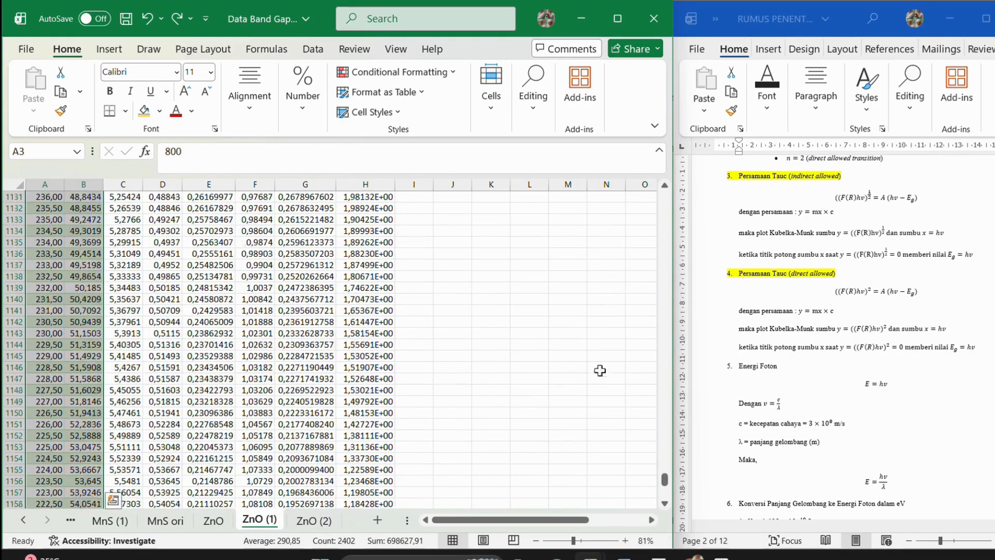
pyautogui.moveTo(664, 477); pyautogui.dragTo(664, 199)
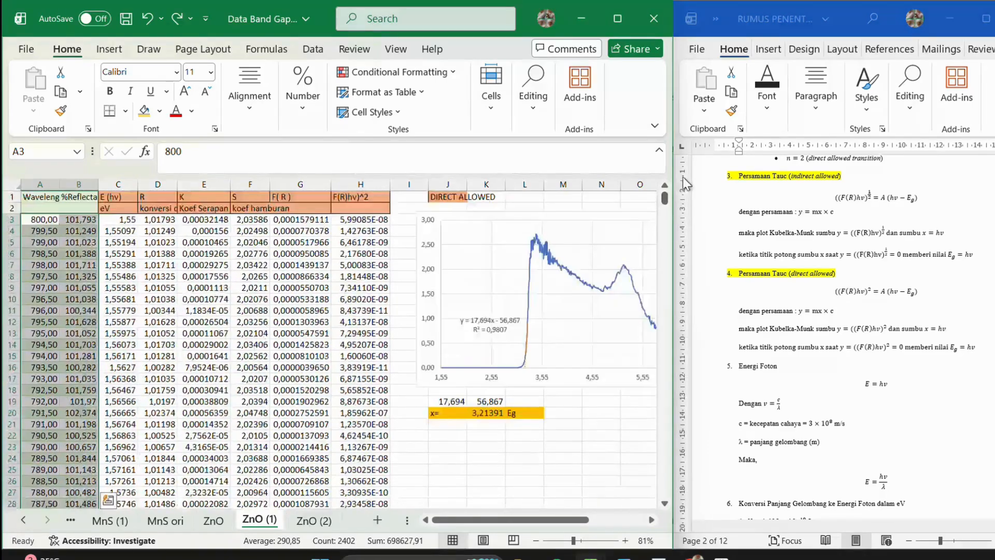
pyautogui.click(625, 268)
pyautogui.click(626, 268)
pyautogui.click(563, 413)
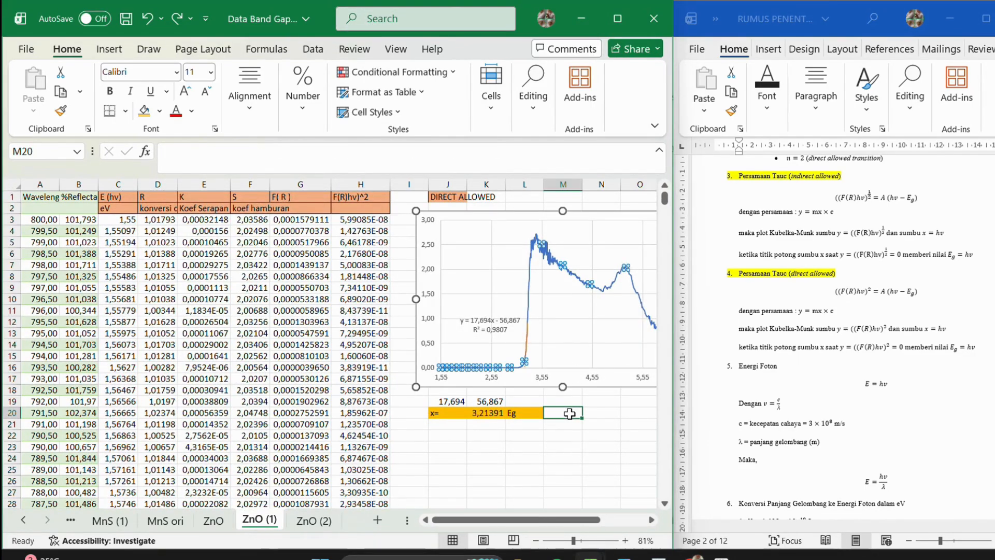
pyautogui.click(603, 402)
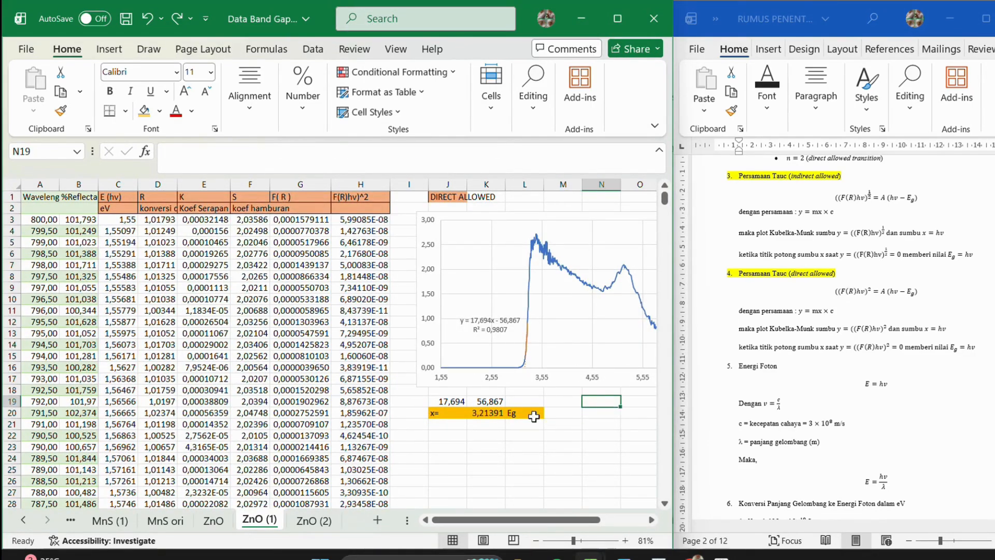